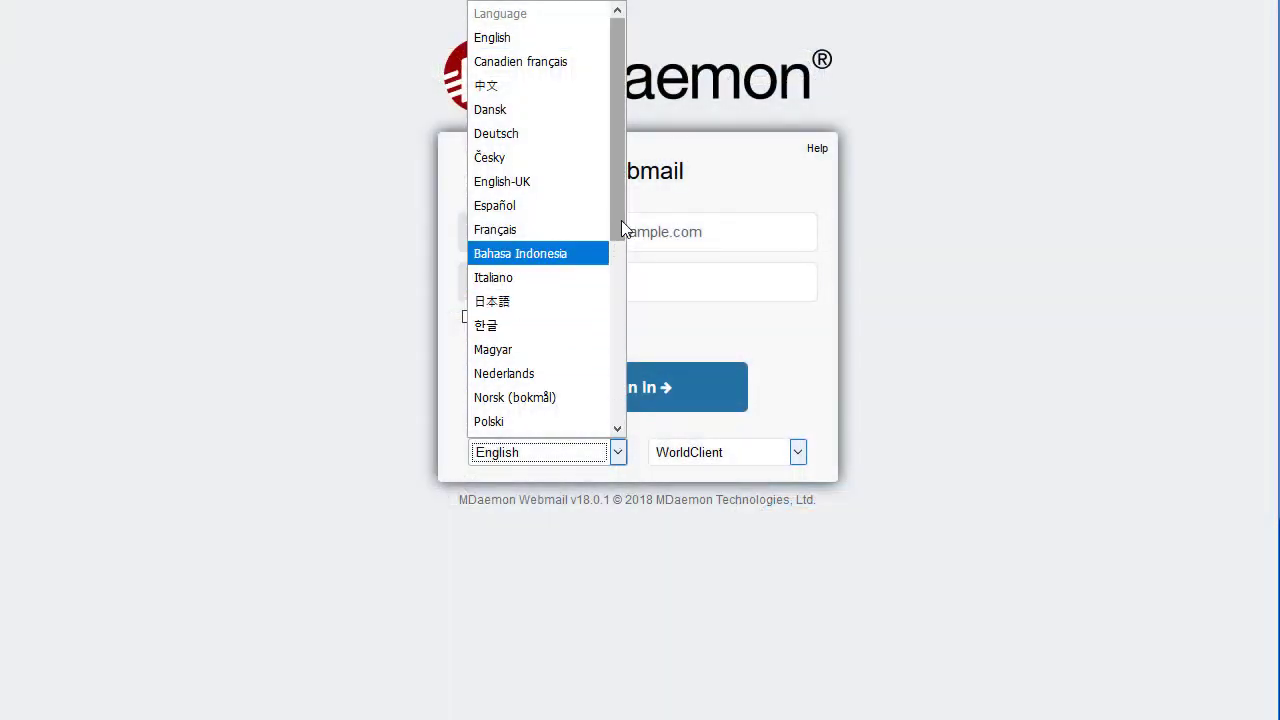
Step: Drag within the compose settings to show the Marketing Specialist signature's name, title and logo
{"action": "left_click_drag", "start_coordinate": [621, 228], "coordinate": [624, 405]}
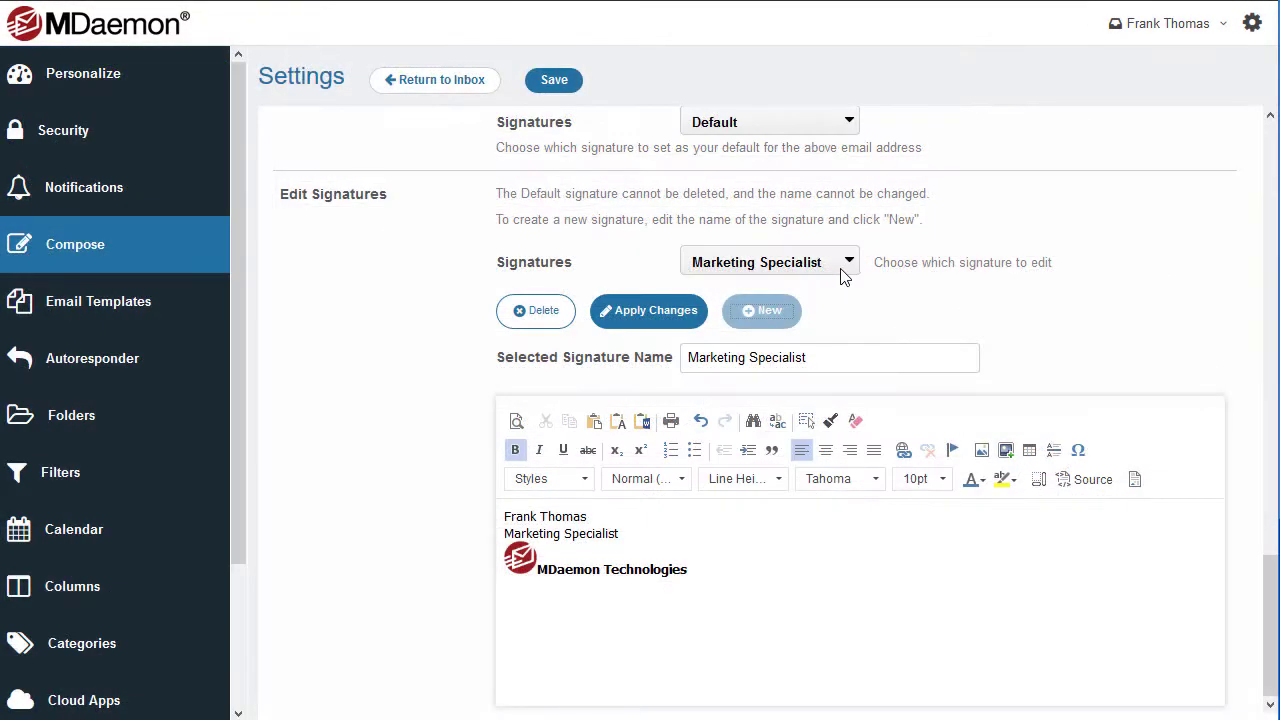
Step: Switch the Marketing Materials email to the Marketing Specialist signature
{"action": "left_click", "coordinate": [850, 262]}
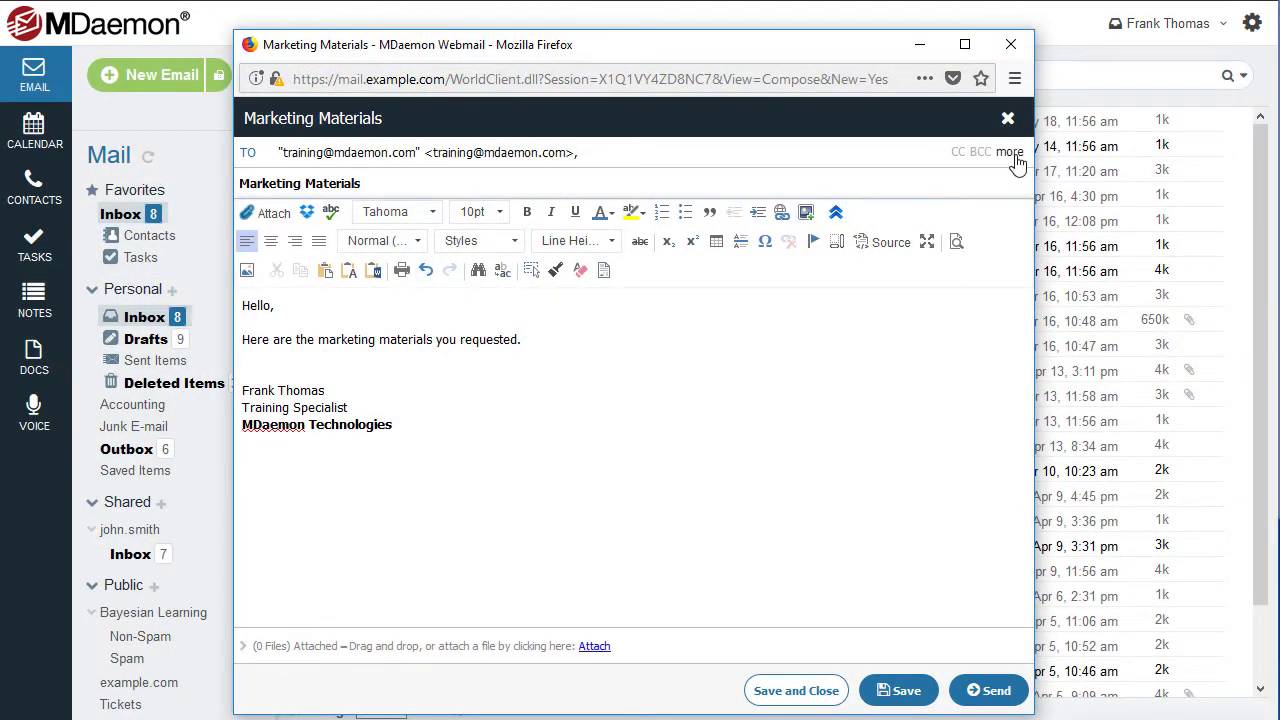
{"action": "left_click", "coordinate": [1009, 152]}
{"action": "left_click", "coordinate": [584, 275]}
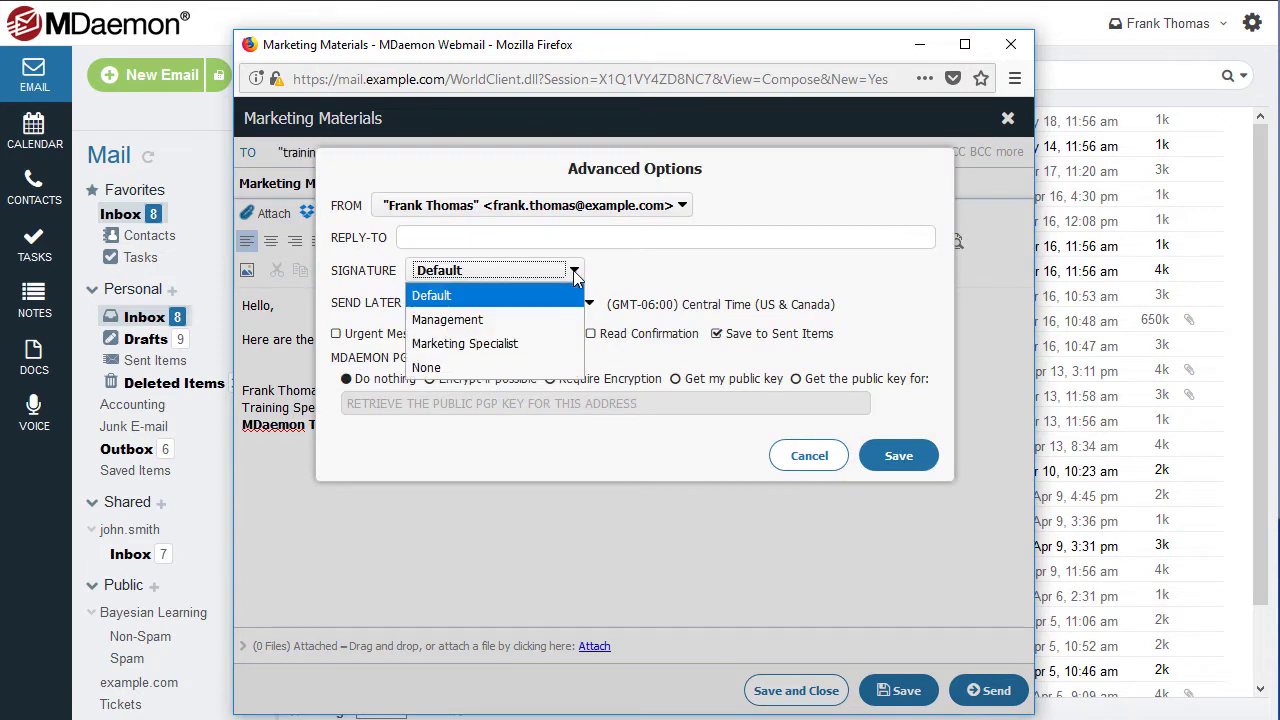
{"action": "left_click", "coordinate": [481, 345]}
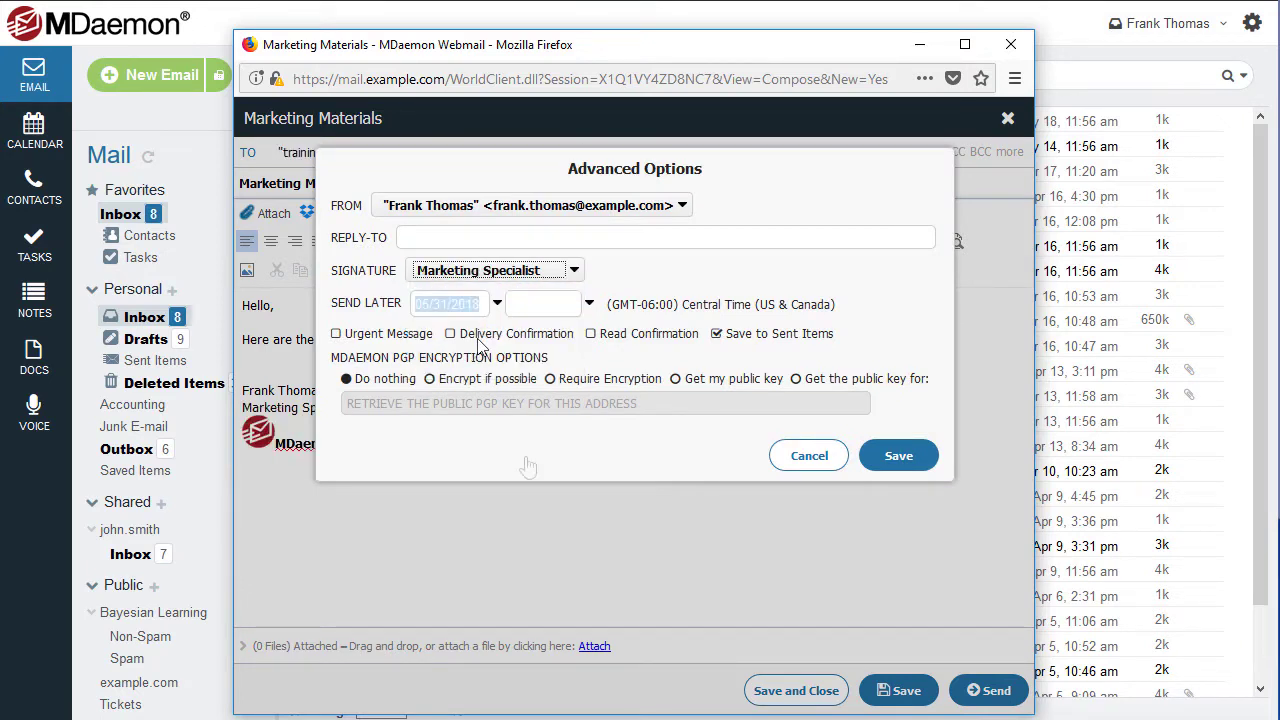
Step: Schedule the email to send later at 11:00 AM on 05/31/2018
{"action": "left_click", "coordinate": [589, 304]}
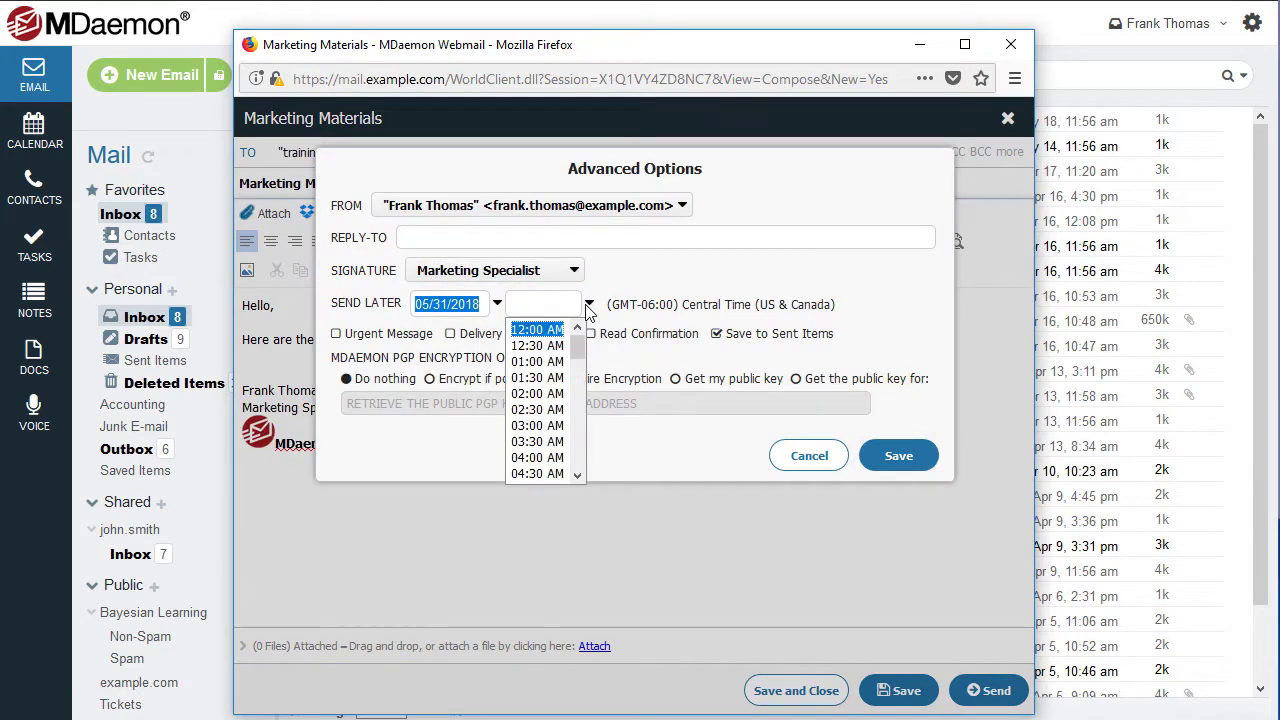
{"action": "left_click_drag", "start_coordinate": [578, 349], "coordinate": [575, 396]}
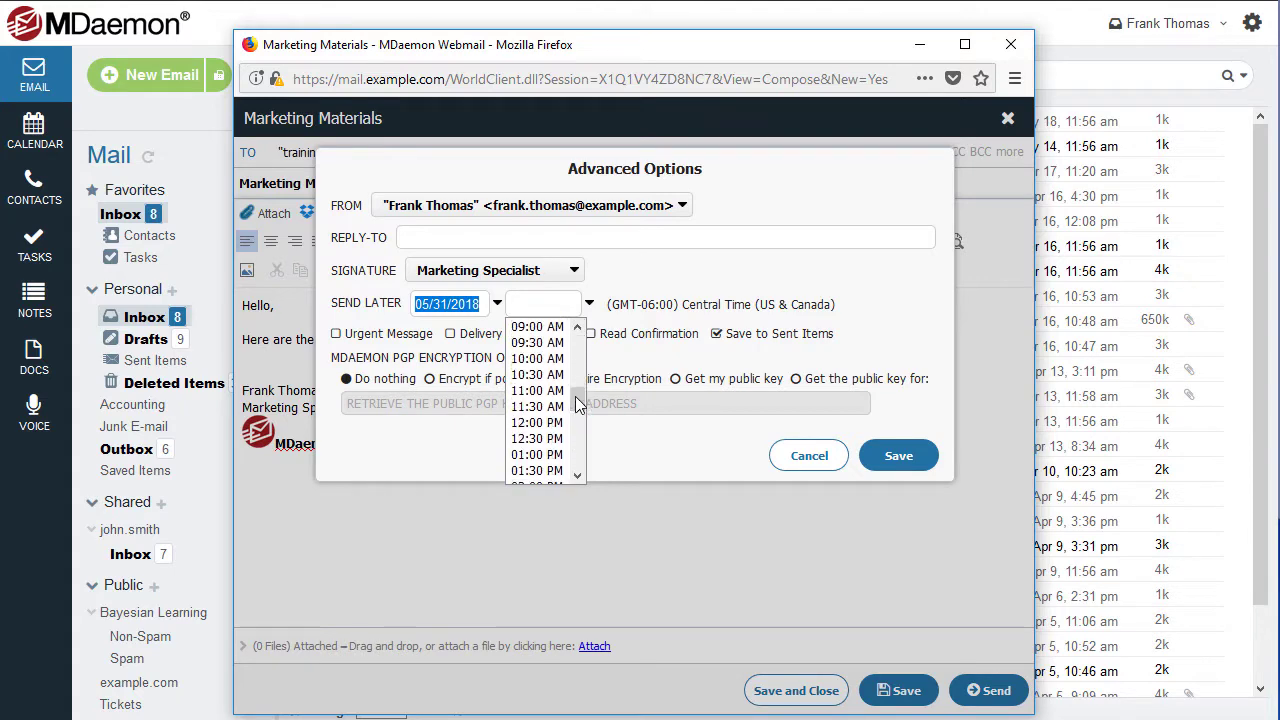
{"action": "left_click", "coordinate": [540, 391]}
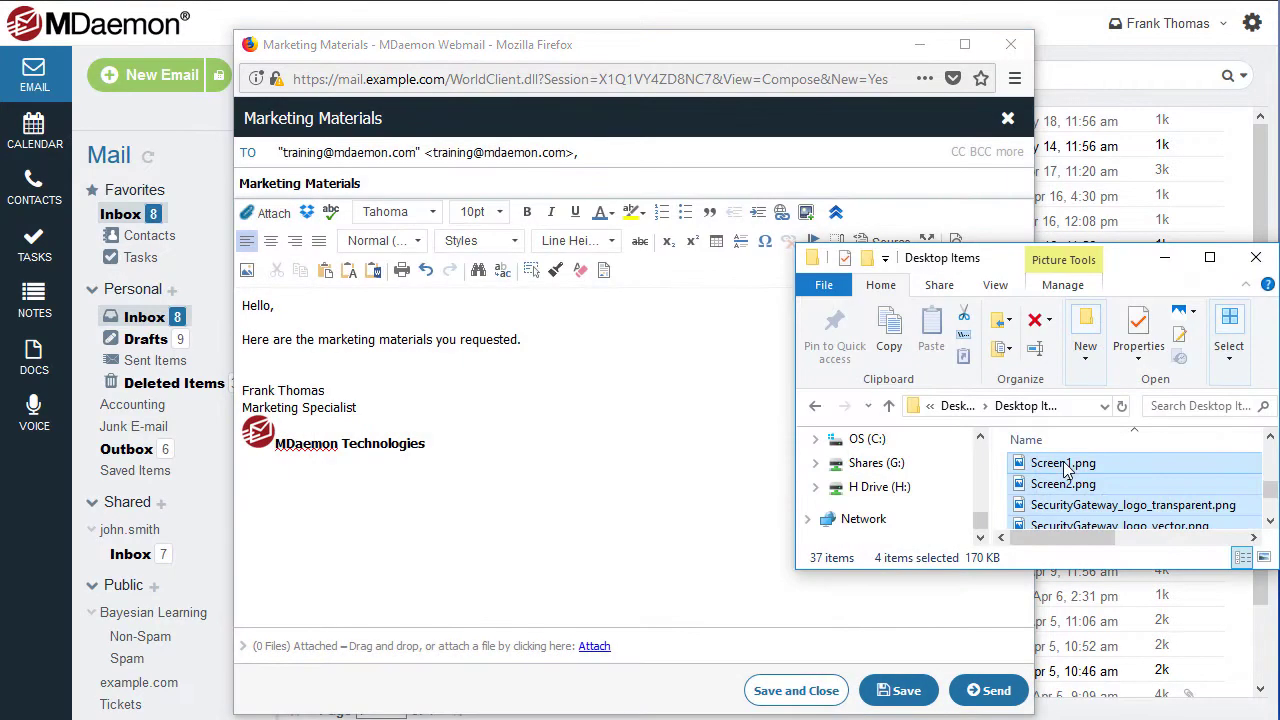
Step: Attach the four selected images, then move and copy the John Smith message into folders
{"action": "mouse_move", "coordinate": [1063, 461]}
{"action": "left_mouse_down"}
{"action": "mouse_move", "coordinate": [597, 635]}
{"action": "mouse_move", "coordinate": [488, 650]}
{"action": "left_mouse_up"}
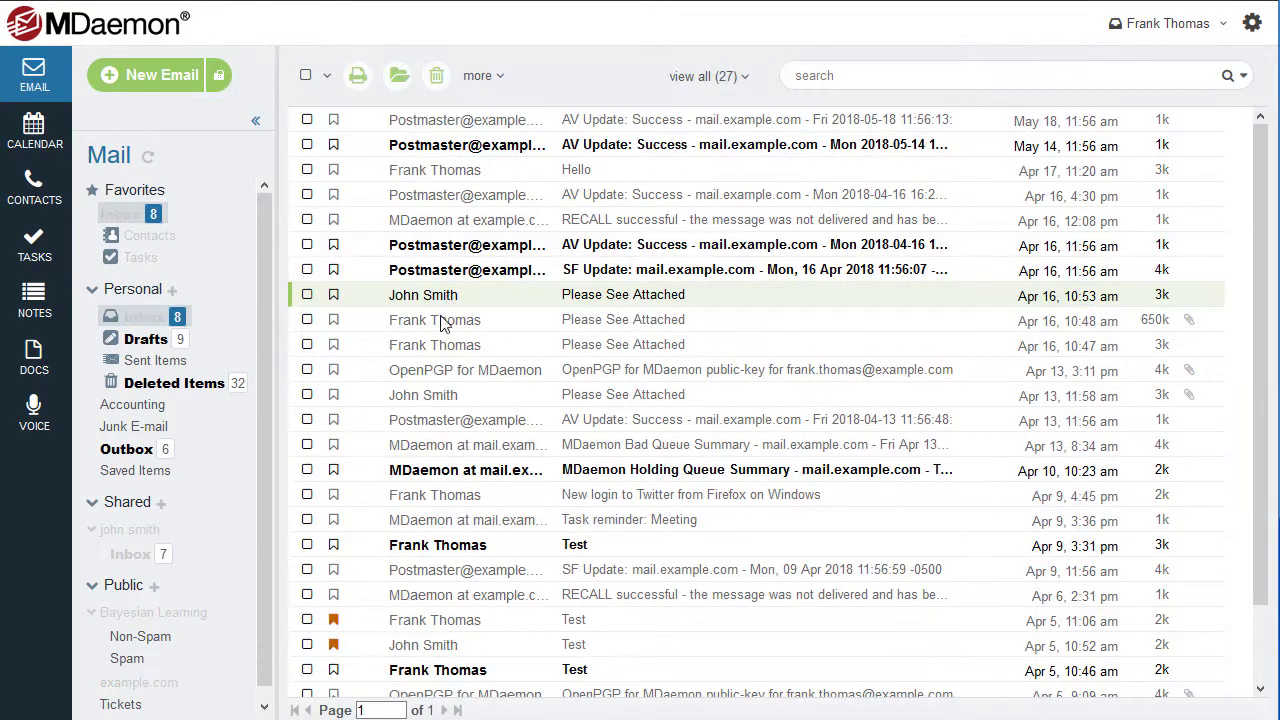
{"action": "mouse_move", "coordinate": [450, 300]}
{"action": "left_mouse_down"}
{"action": "mouse_move", "coordinate": [185, 478]}
{"action": "mouse_move", "coordinate": [153, 482]}
{"action": "left_mouse_up"}
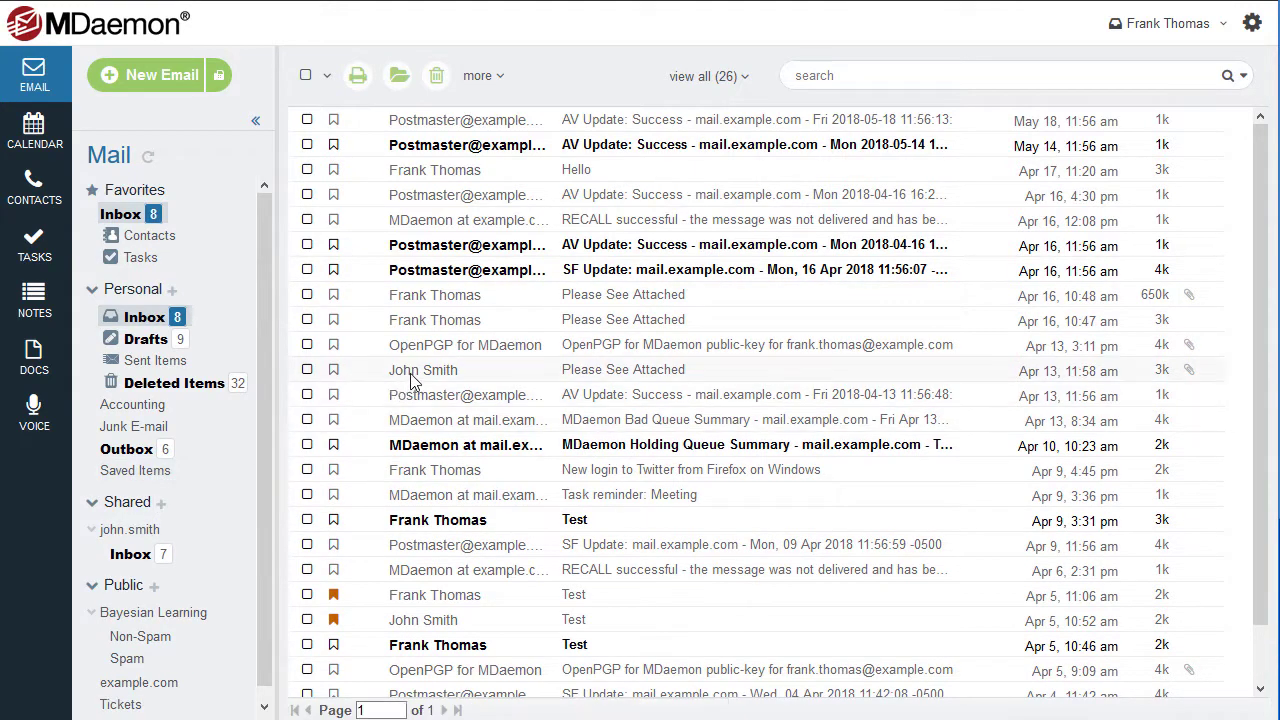
{"action": "mouse_move", "coordinate": [408, 375]}
{"action": "left_mouse_down"}
{"action": "mouse_move", "coordinate": [380, 398]}
{"action": "mouse_move", "coordinate": [135, 481]}
{"action": "left_mouse_up"}
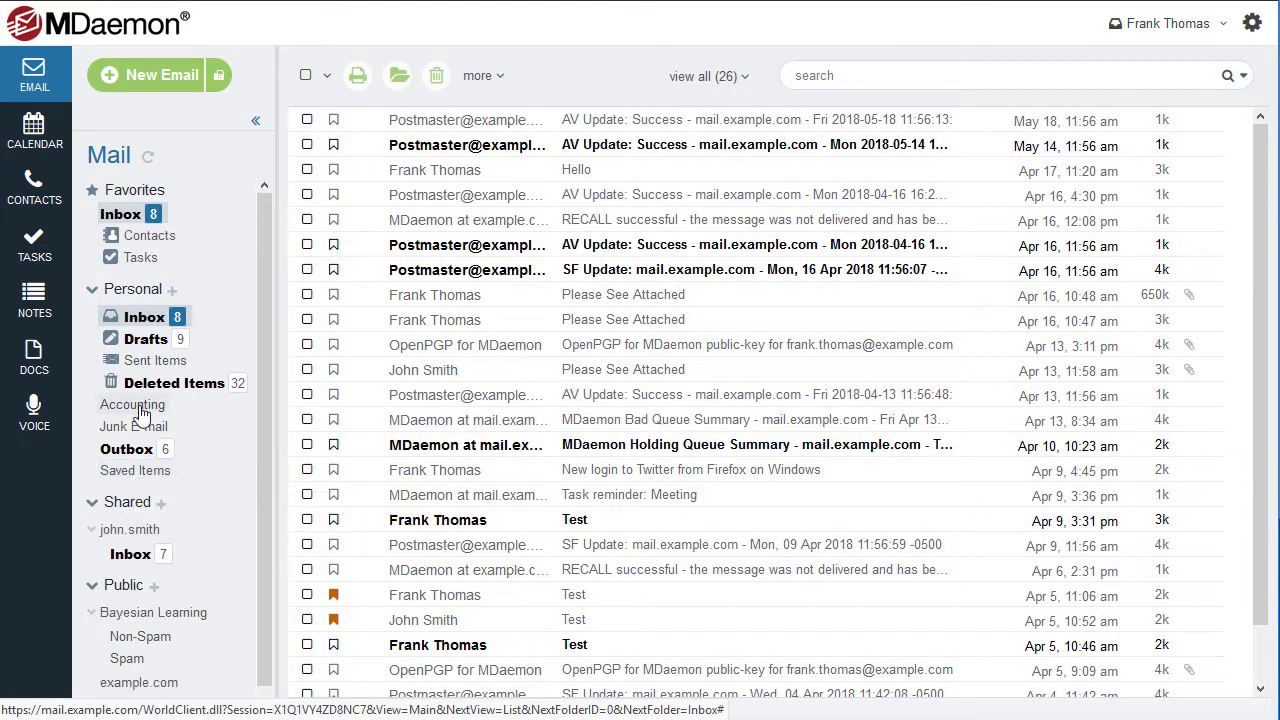
Step: Nest the Accounting folder under Inbox and begin renaming its Favorites shortcut
{"action": "mouse_move", "coordinate": [140, 412]}
{"action": "left_mouse_down"}
{"action": "mouse_move", "coordinate": [177, 406]}
{"action": "mouse_move", "coordinate": [163, 218]}
{"action": "left_mouse_up"}
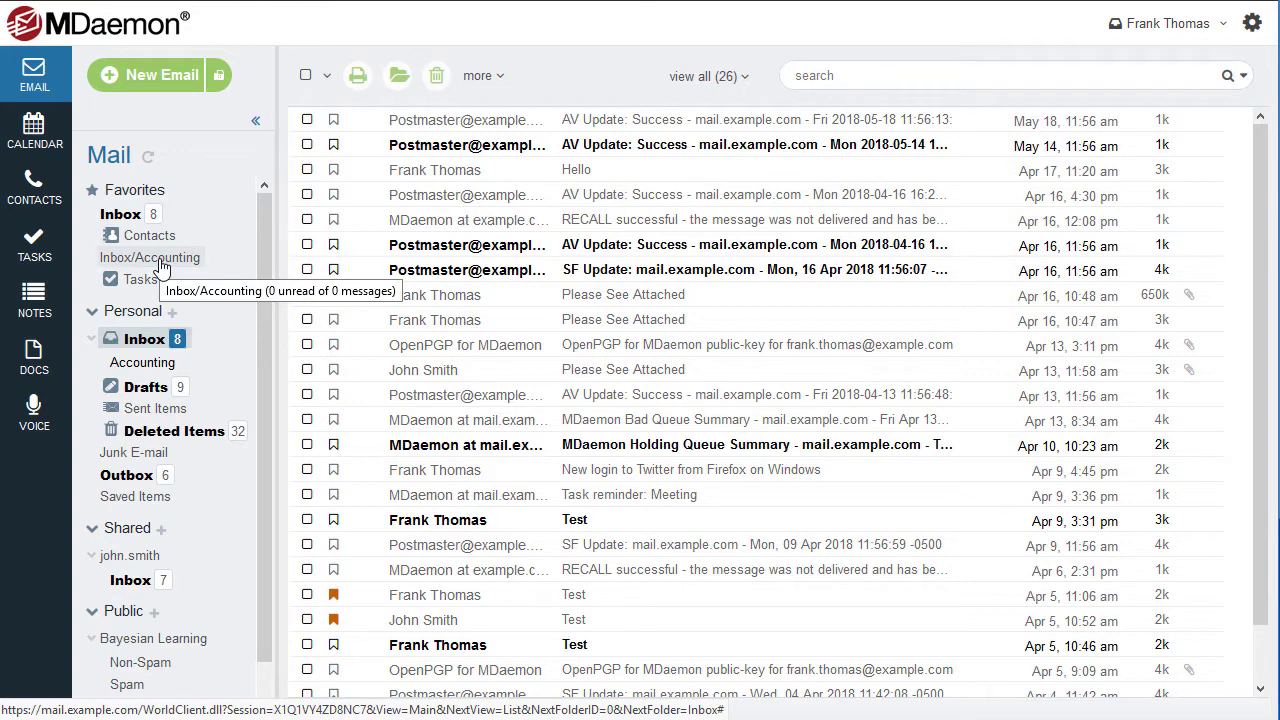
{"action": "left_click", "coordinate": [160, 264]}
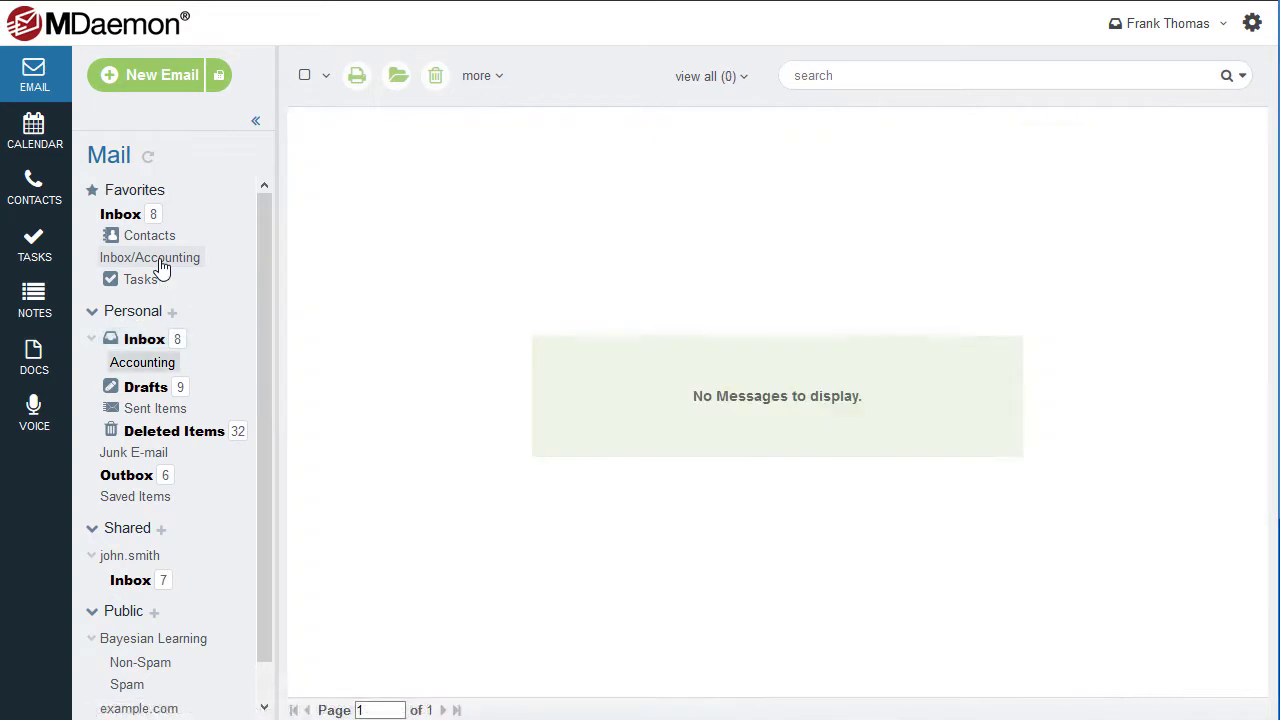
{"action": "left_click", "coordinate": [160, 262]}
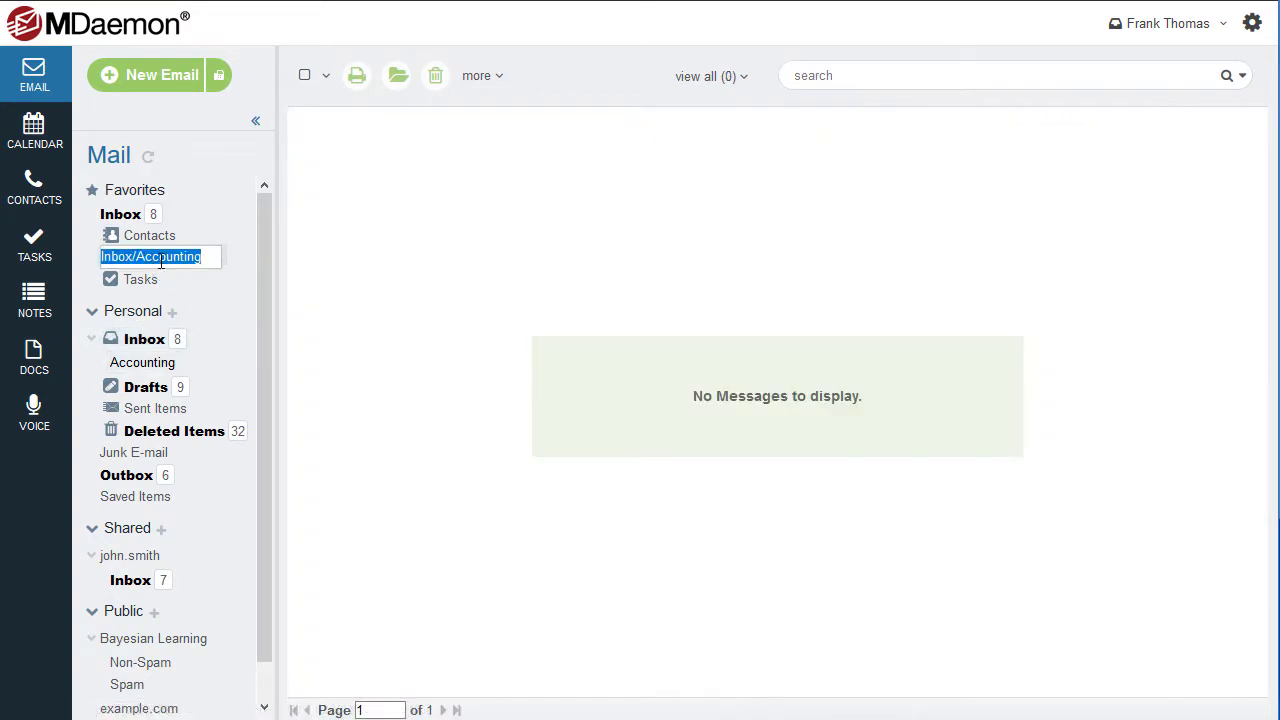
Step: Name the favourite Finance and open the sent 'Check out these Photos' message
{"action": "type", "text": "Finance"}
{"action": "left_click", "coordinate": [155, 408]}
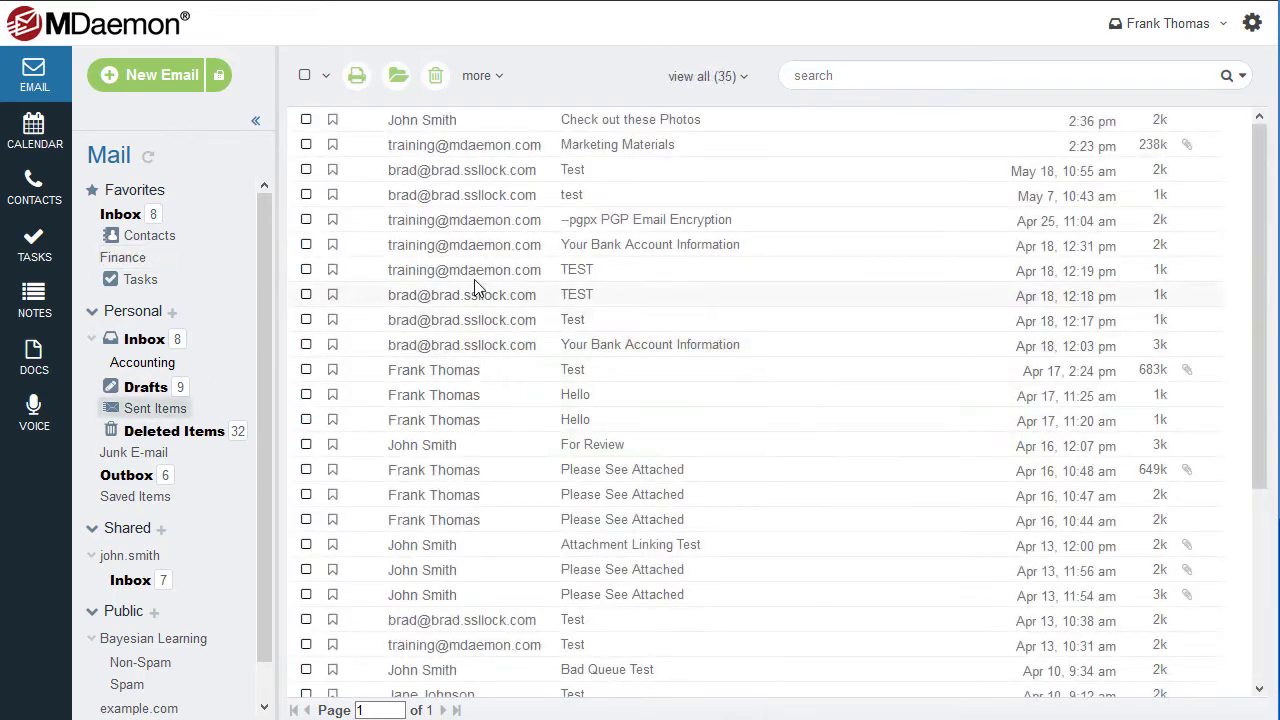
{"action": "double_click", "coordinate": [612, 122]}
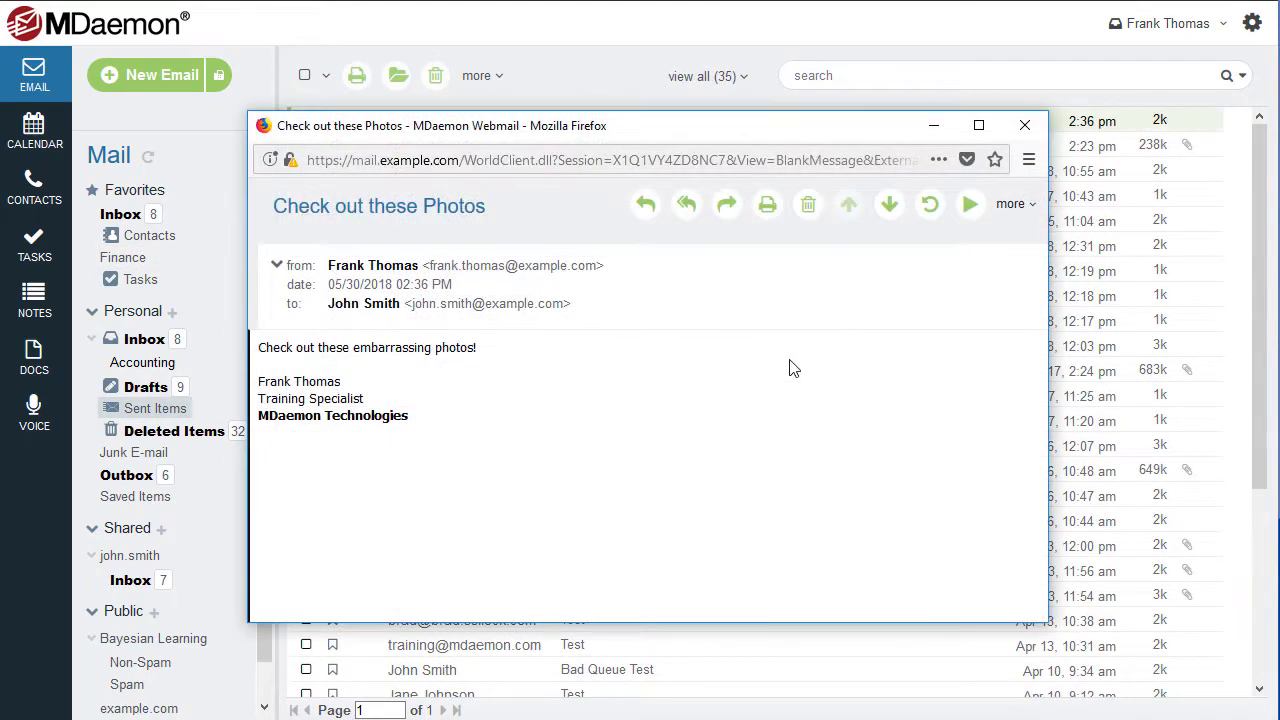
Step: Recall that message and enter 'attached' as the subject in Advanced Search
{"action": "left_click", "coordinate": [930, 208]}
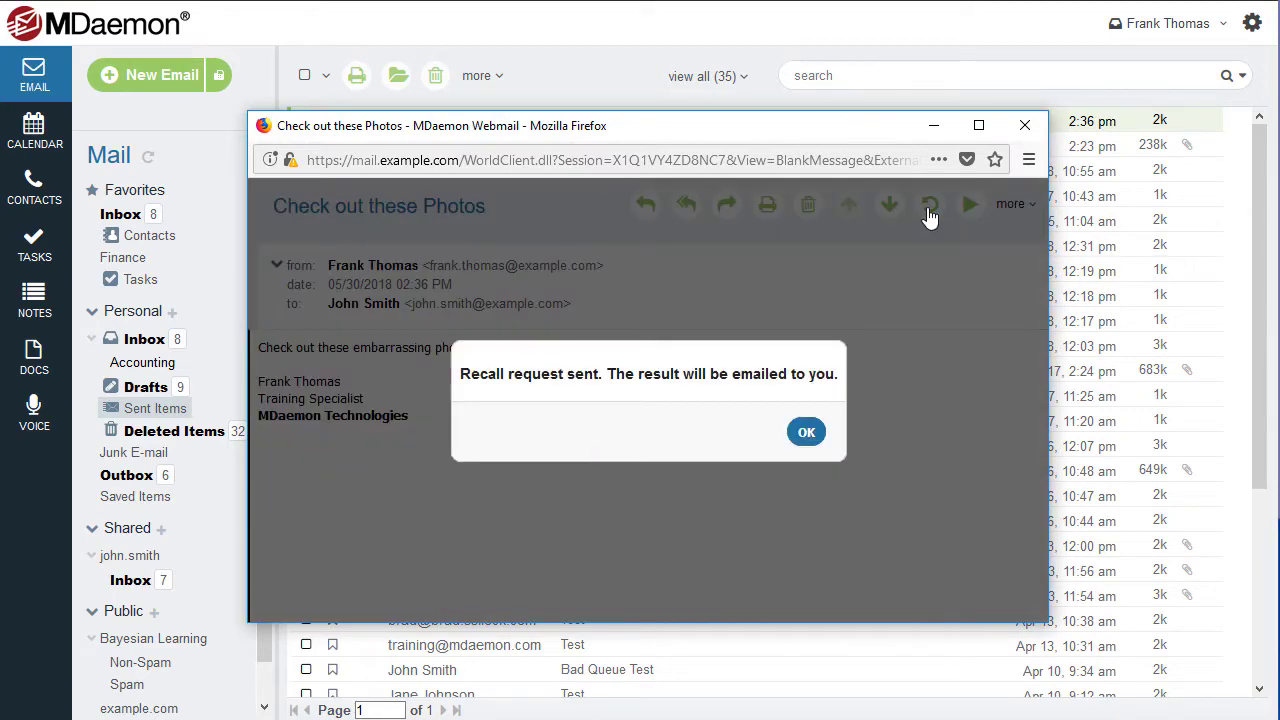
{"action": "key", "text": "Return"}
{"action": "left_click", "coordinate": [1242, 76]}
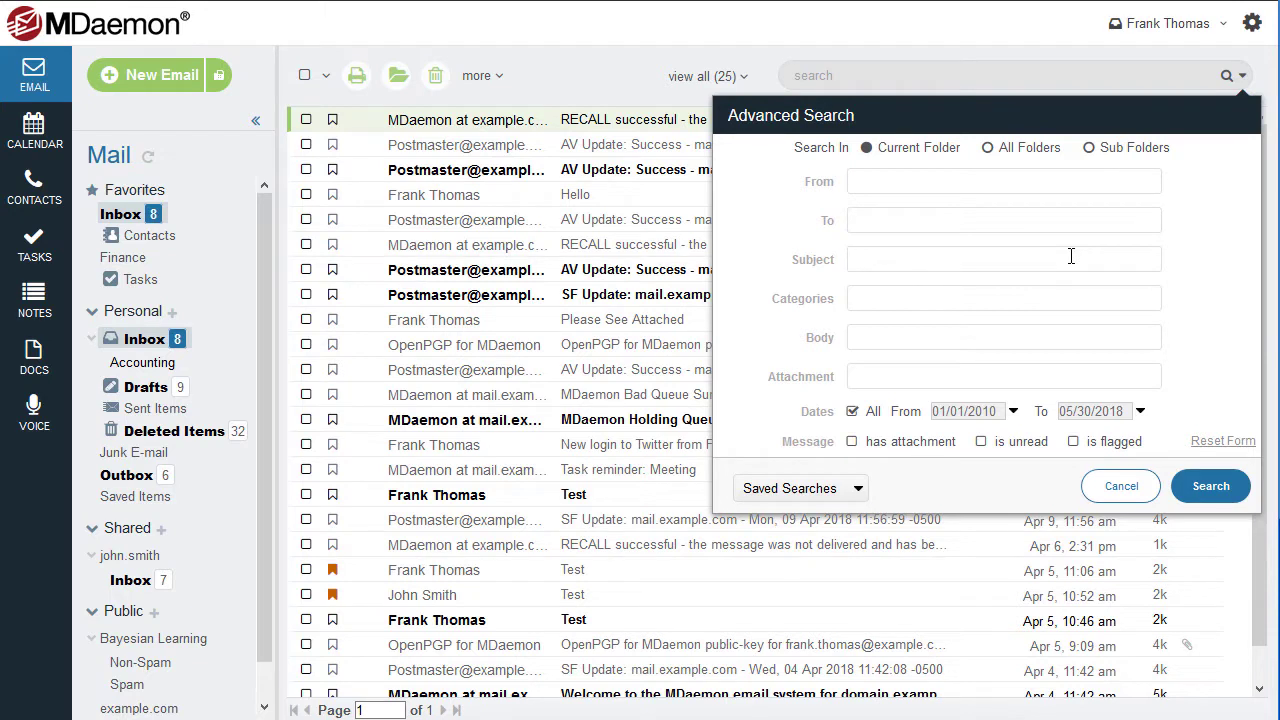
{"action": "type", "text": "attached"}
Step: Run the 'attached' subject search and show the preview pane on the right
{"action": "left_click", "coordinate": [1209, 486]}
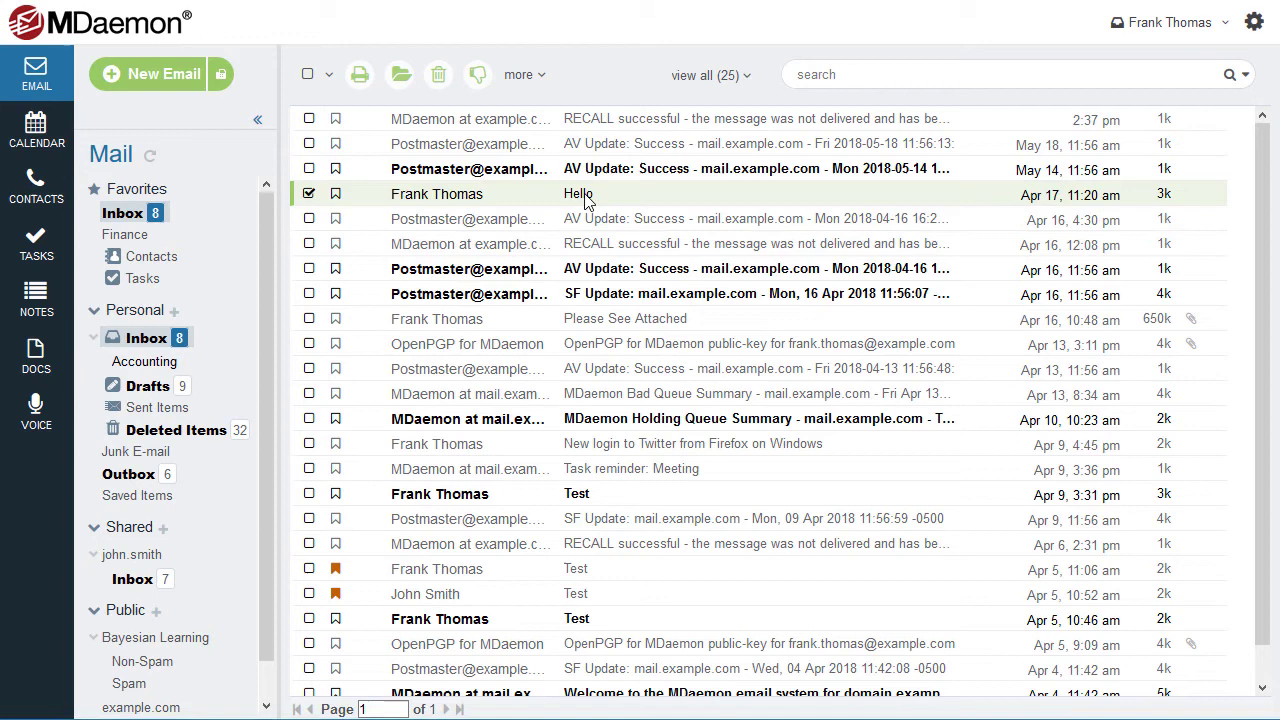
{"action": "right_click", "coordinate": [587, 201]}
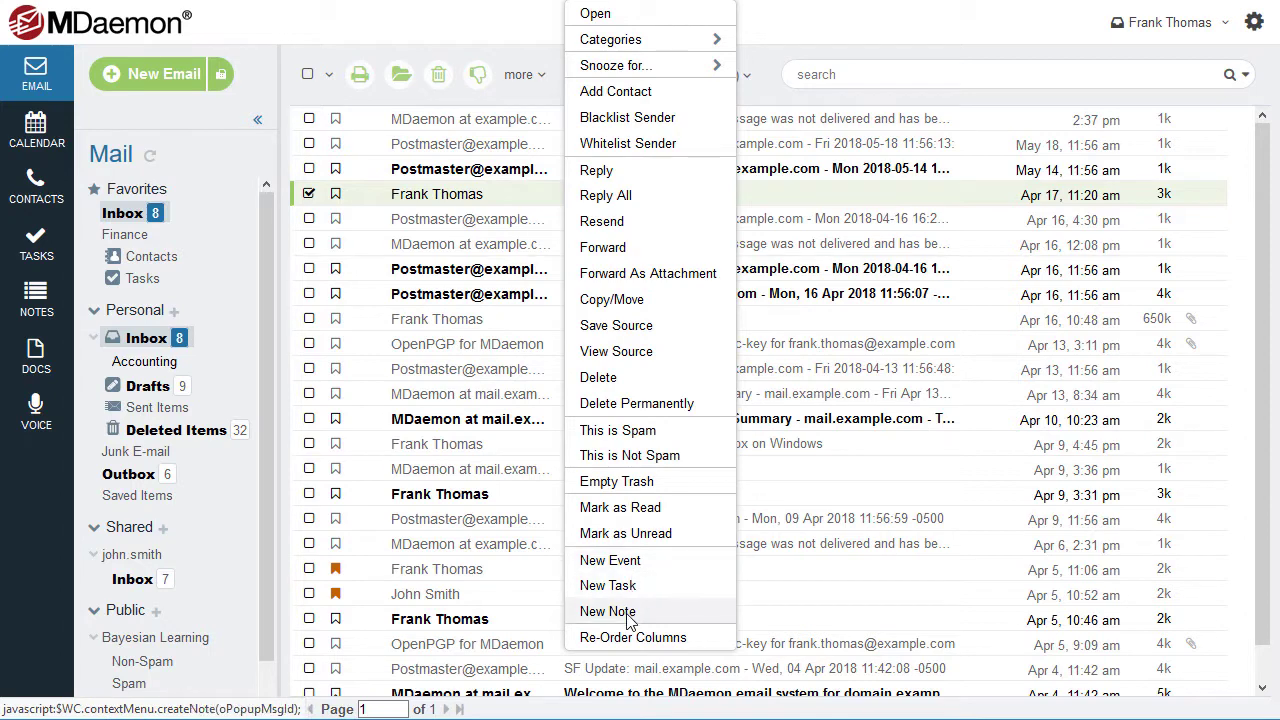
{"action": "left_click", "coordinate": [740, 75]}
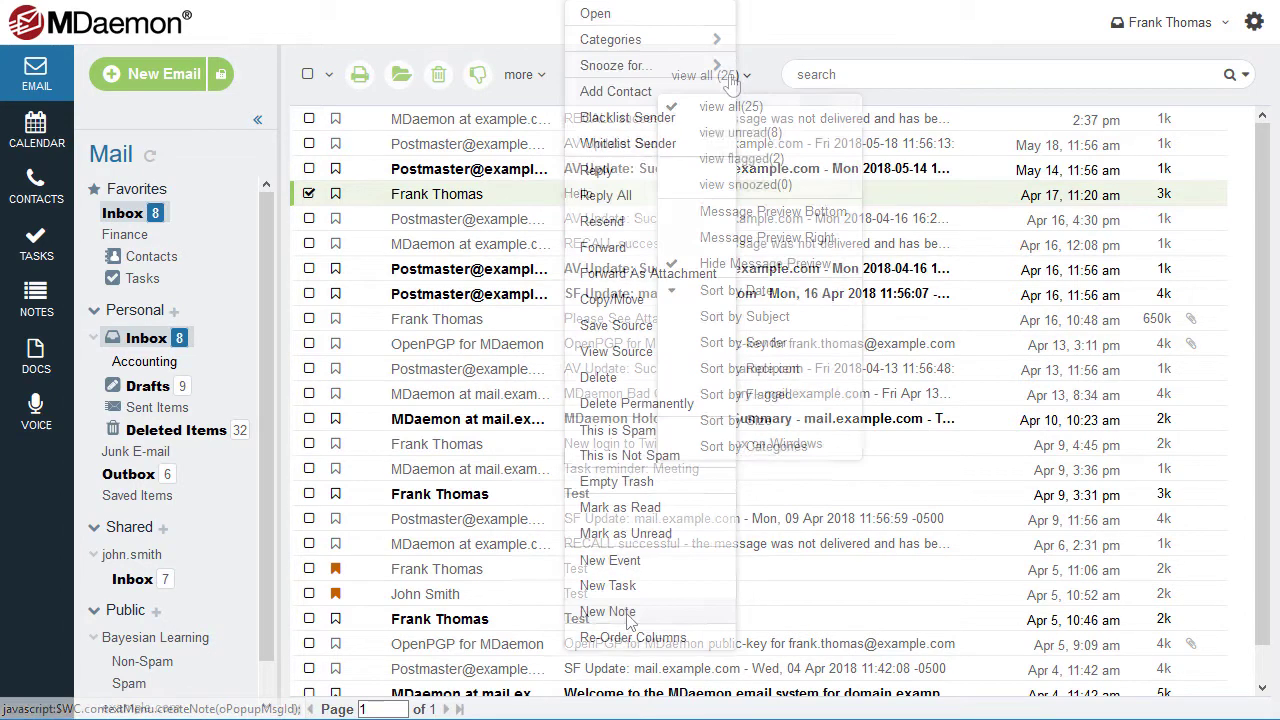
{"action": "left_click", "coordinate": [763, 240]}
Step: Uncheck the Threading column and move the To column to the top of the list
{"action": "left_click", "coordinate": [685, 275]}
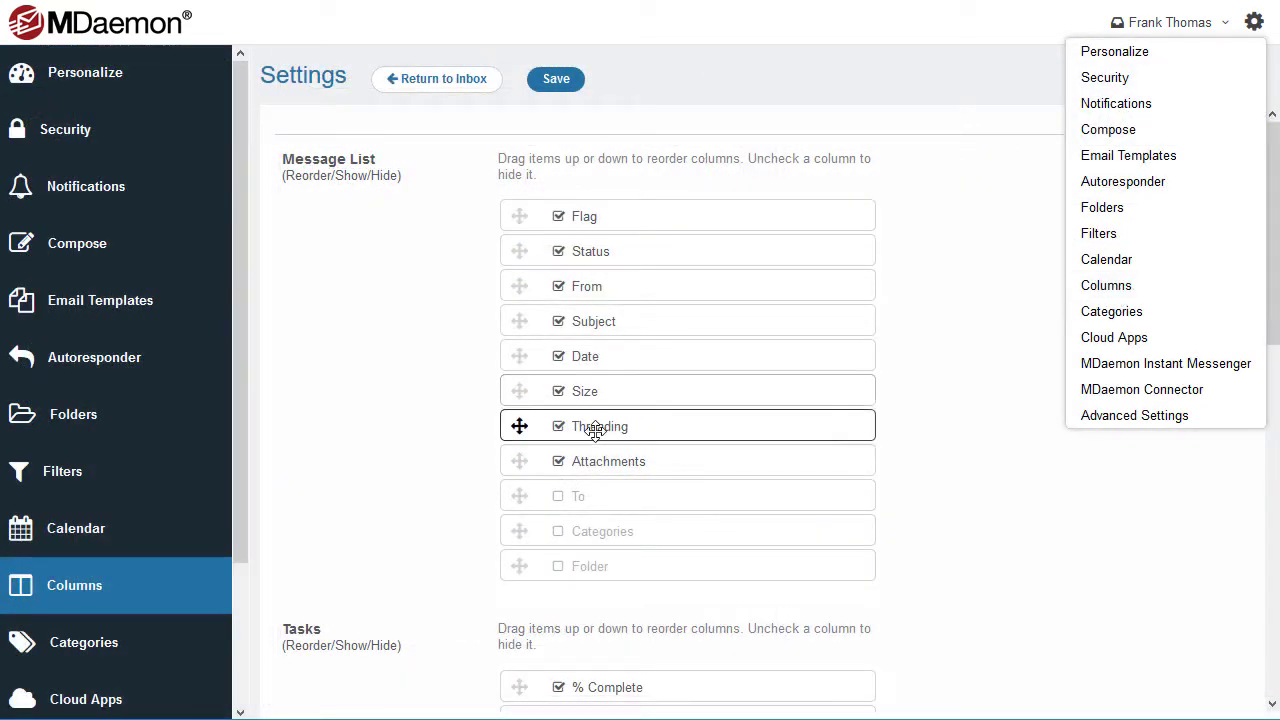
{"action": "left_click", "coordinate": [559, 428]}
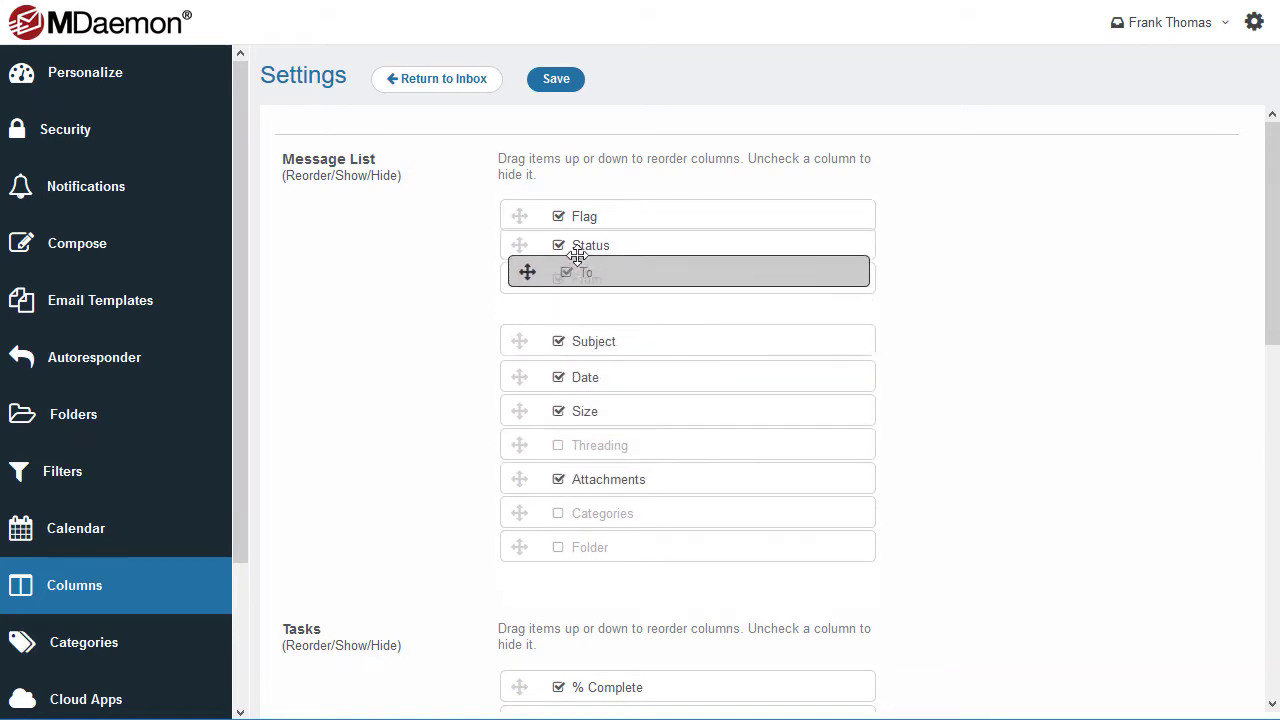
{"action": "left_click_drag", "start_coordinate": [560, 502], "coordinate": [571, 214]}
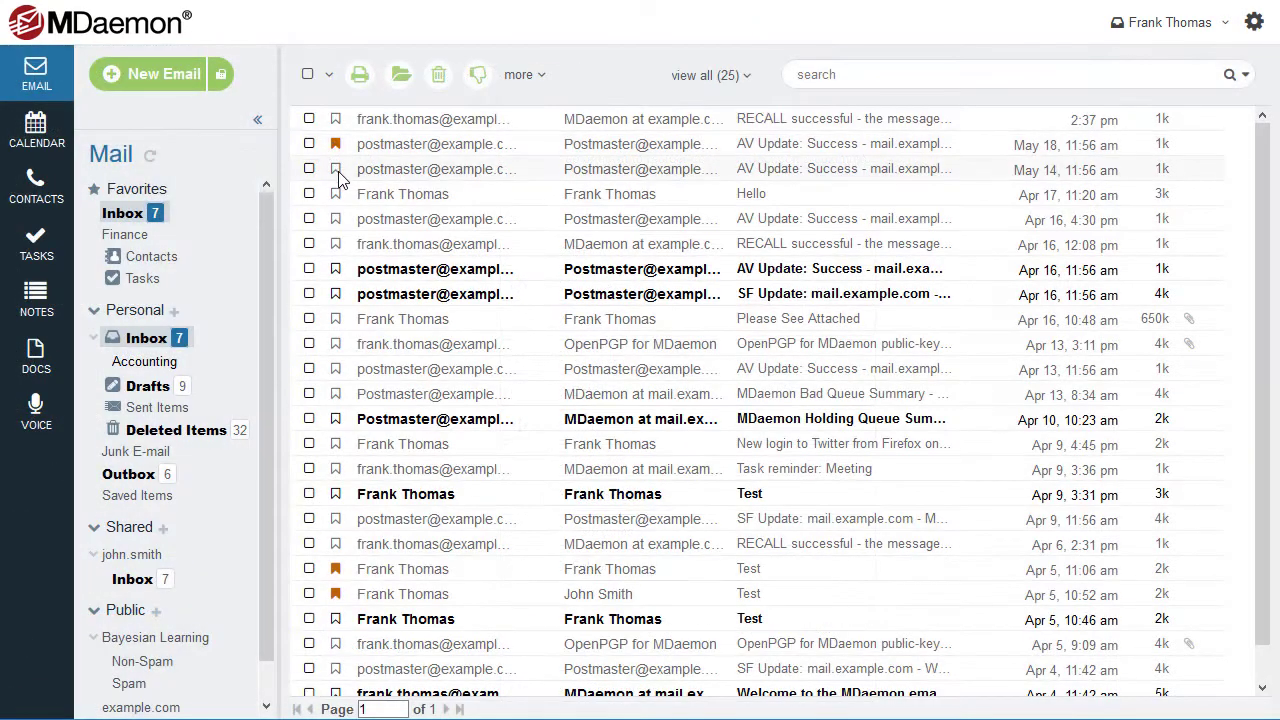
Step: Sort flagged messages first and tag the Hello message with the Business category
{"action": "left_click", "coordinate": [716, 80]}
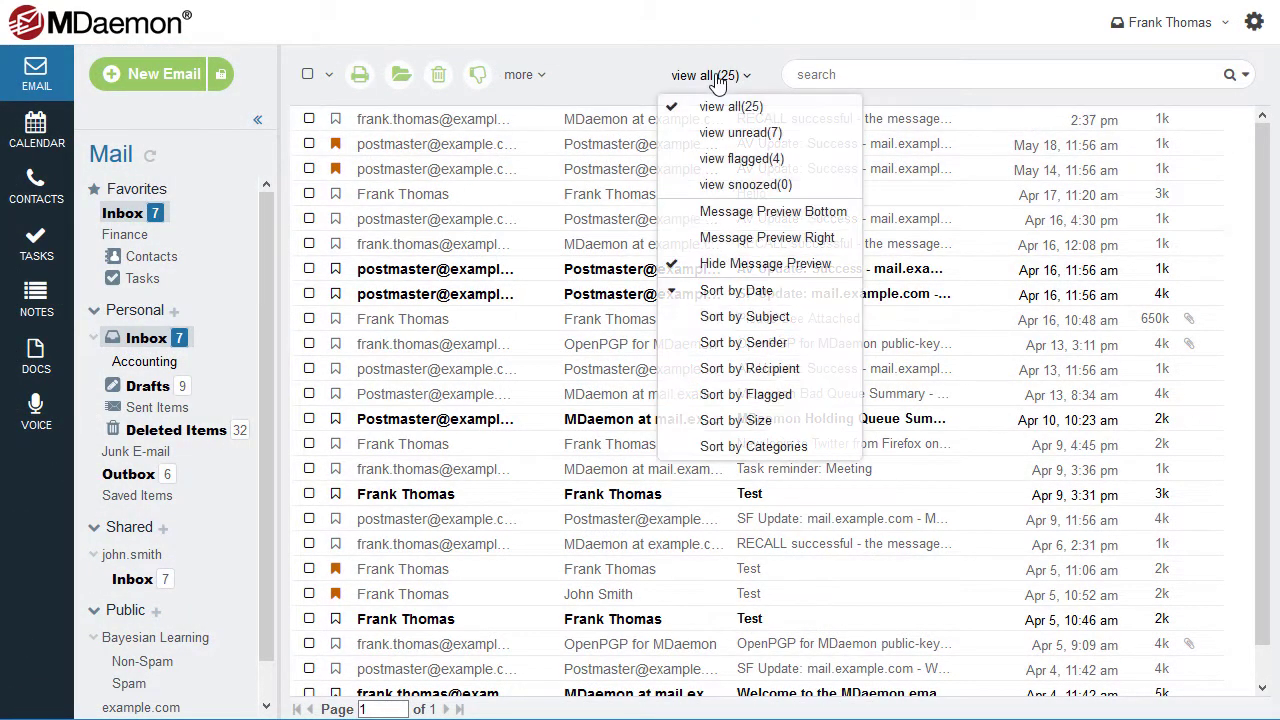
{"action": "left_click", "coordinate": [745, 396]}
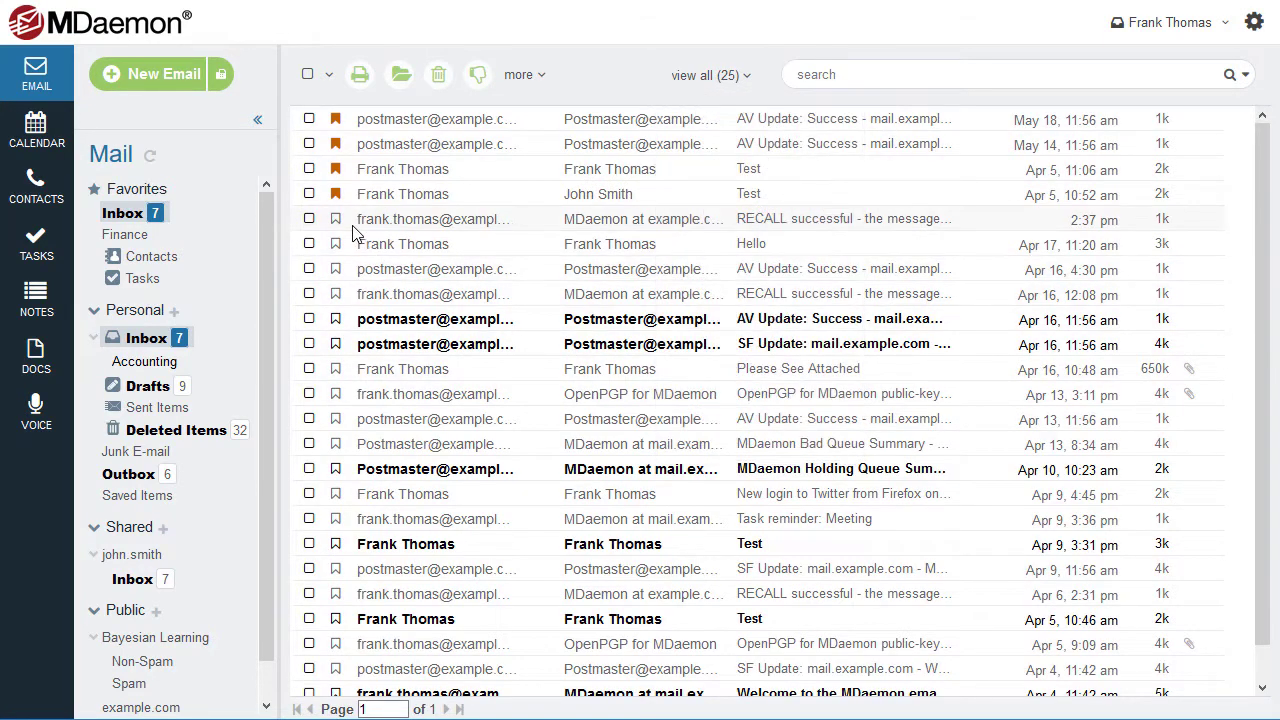
{"action": "right_click", "coordinate": [445, 243]}
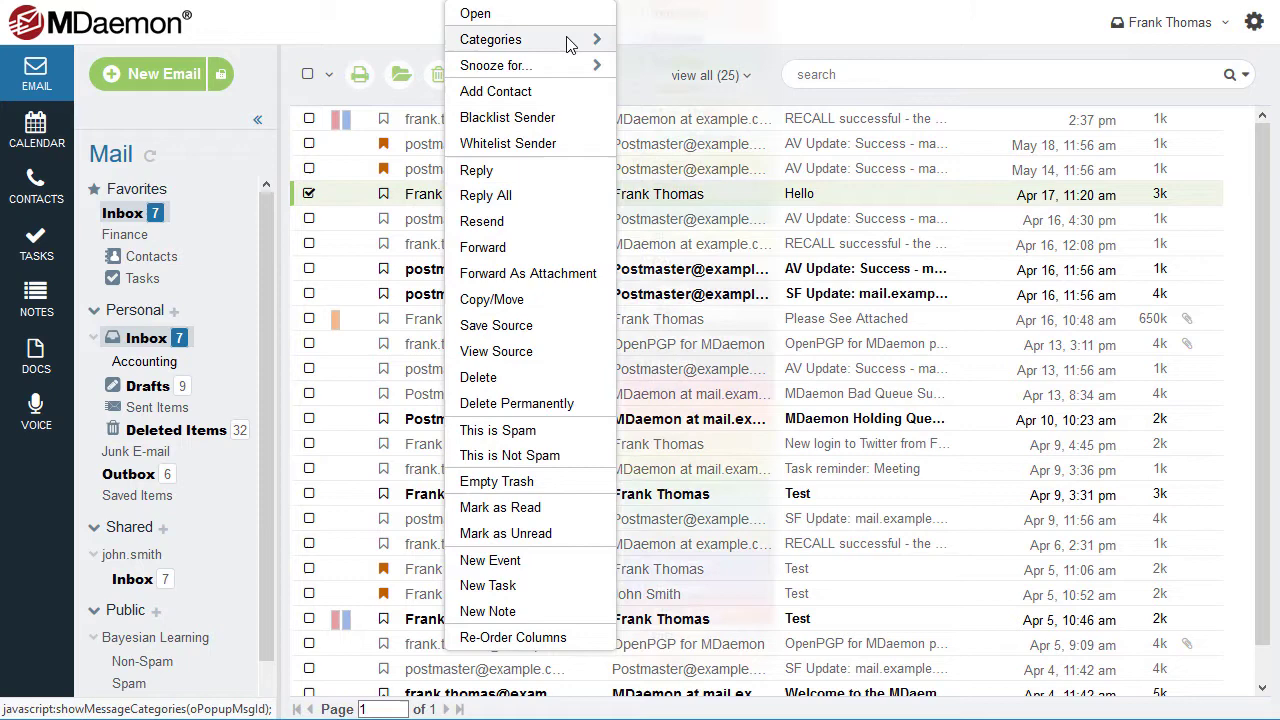
{"action": "mouse_move", "coordinate": [528, 39]}
{"action": "left_click", "coordinate": [641, 40]}
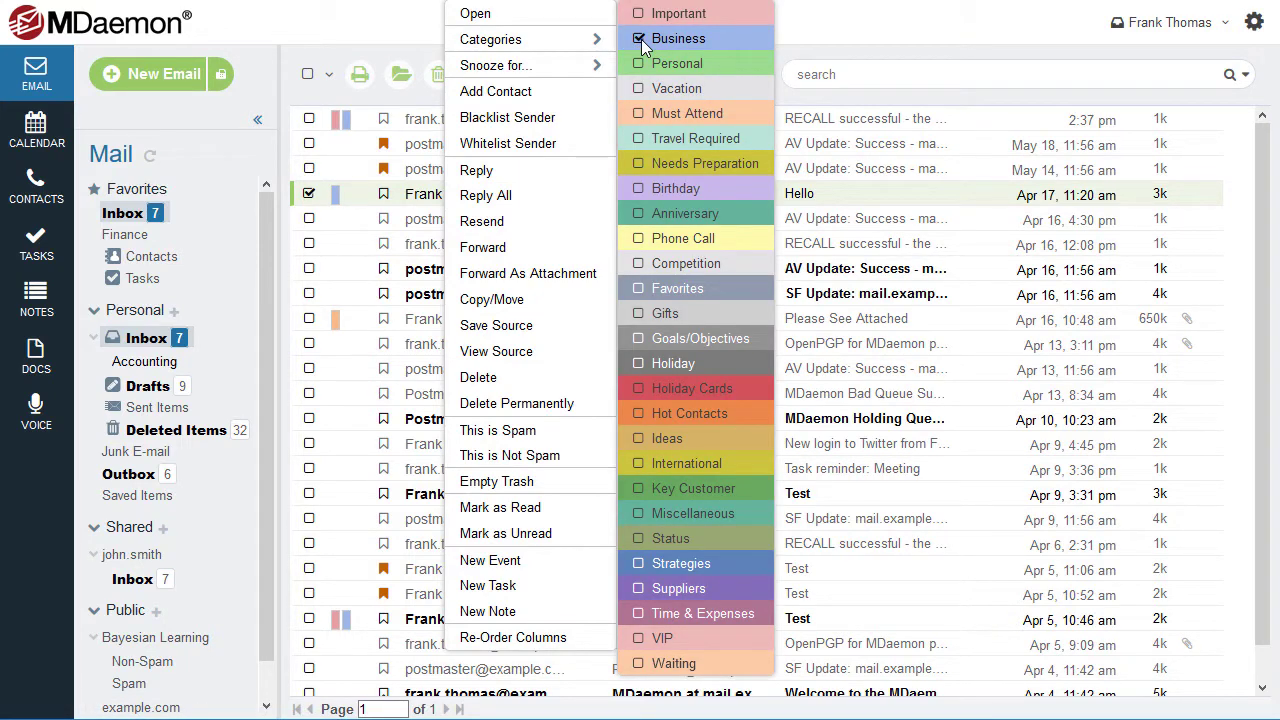
Step: Sort messages by category and tag the Apr 5 Test message as Needs Preparation
{"action": "left_click", "coordinate": [711, 75]}
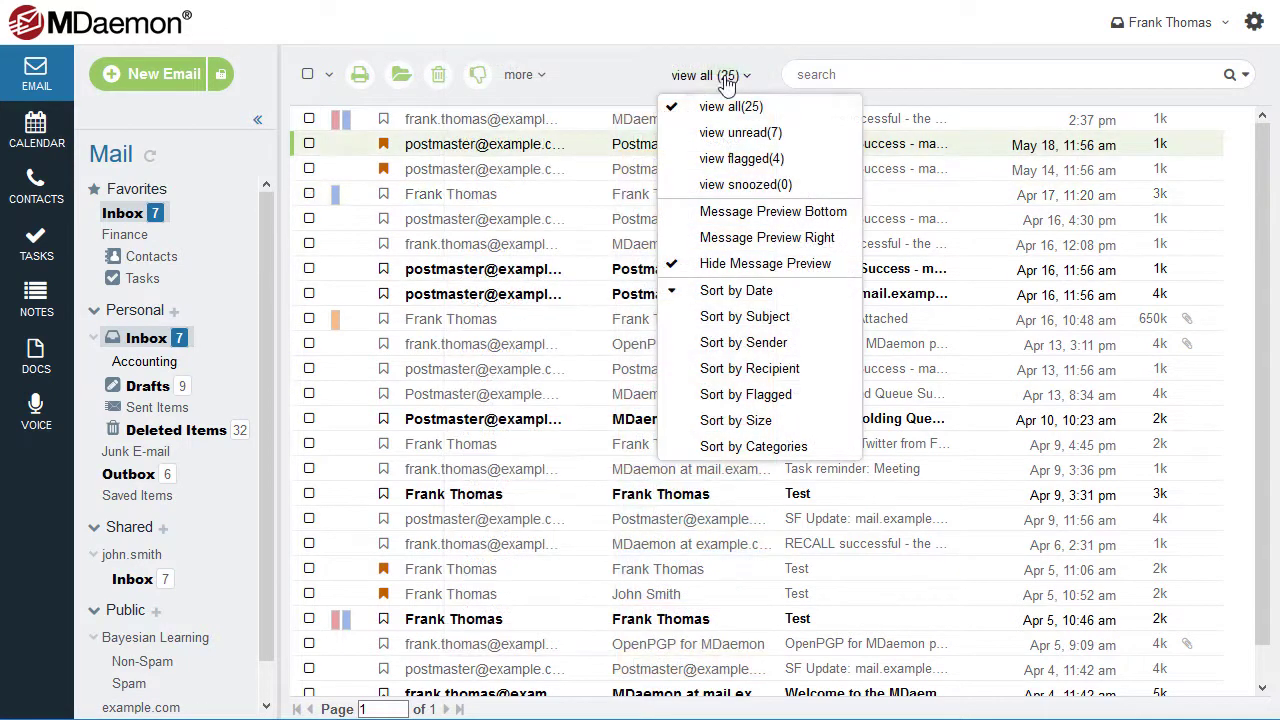
{"action": "left_click", "coordinate": [753, 447]}
{"action": "right_click", "coordinate": [440, 169]}
{"action": "left_click", "coordinate": [625, 164]}
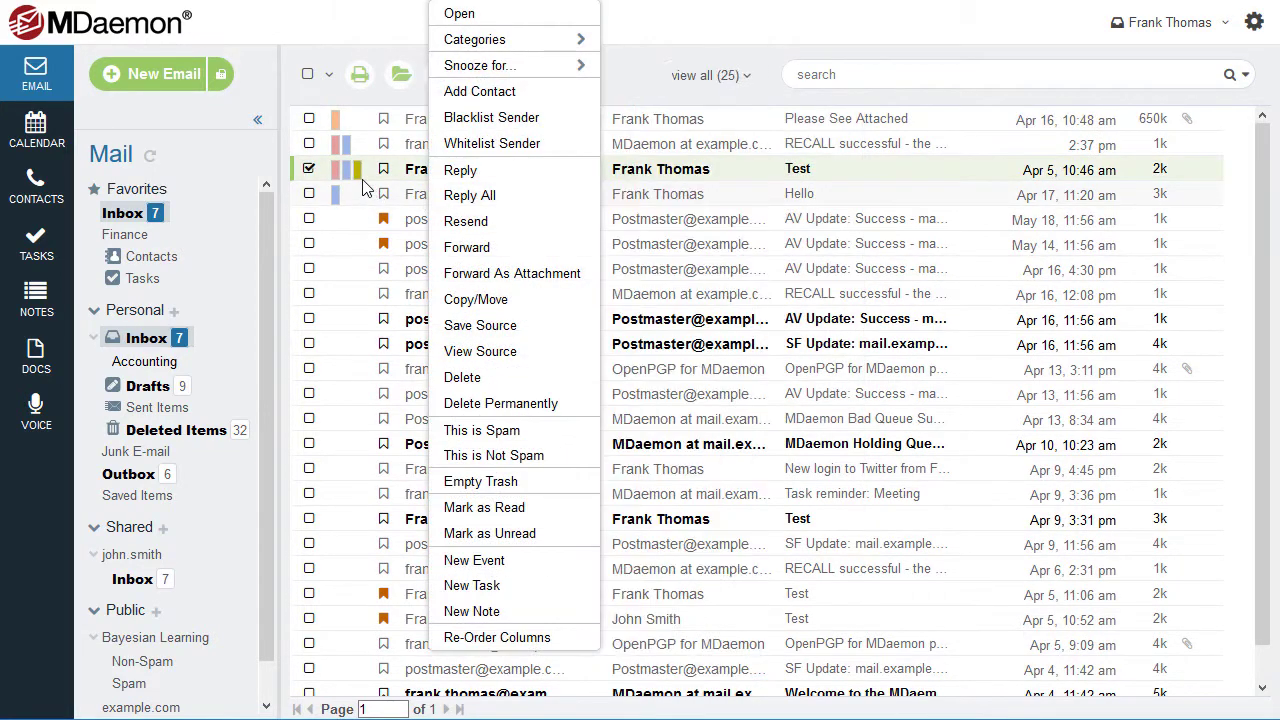
Step: Add Finance as a new category in the categories list
{"action": "key", "text": "Escape"}
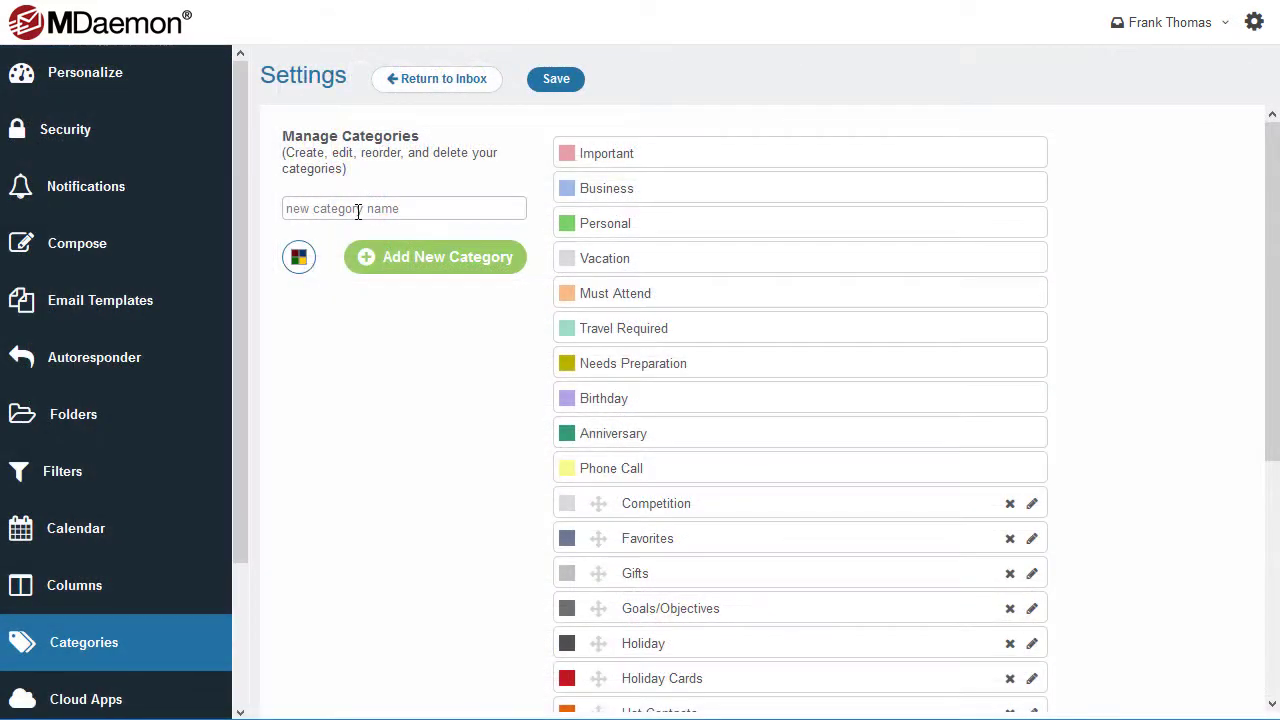
{"action": "type", "text": "Finance"}
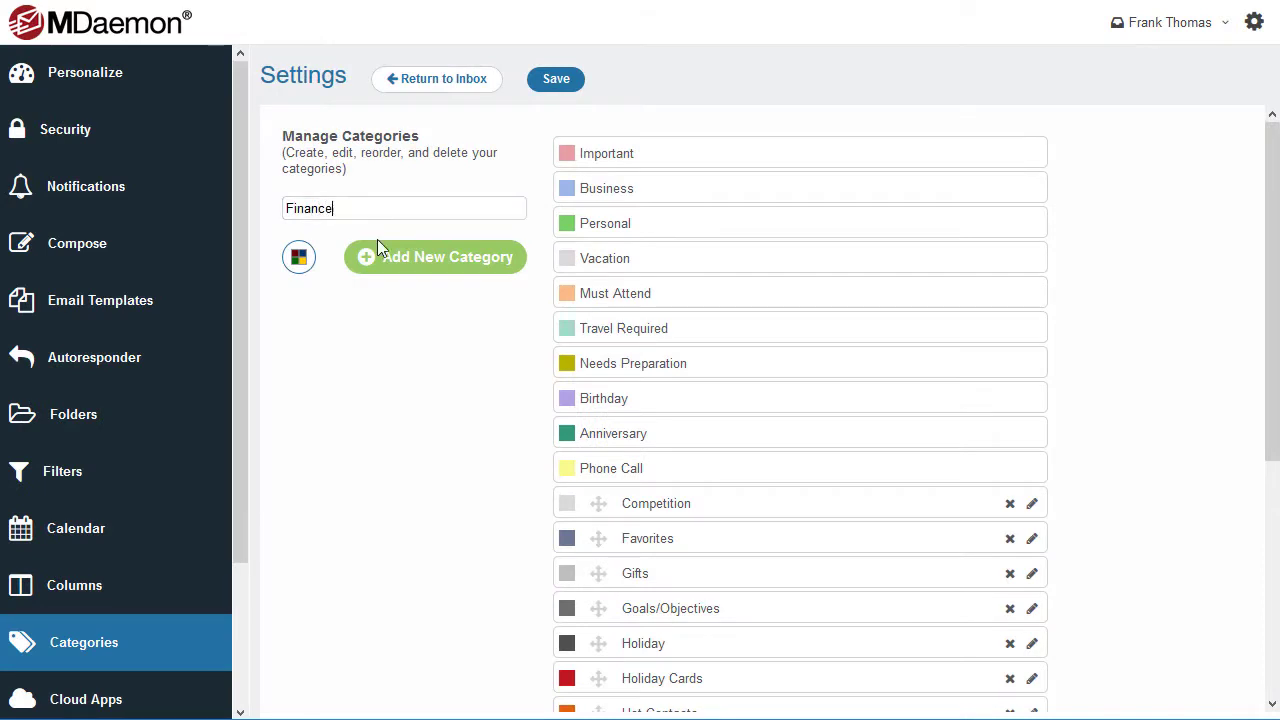
{"action": "left_click", "coordinate": [397, 263]}
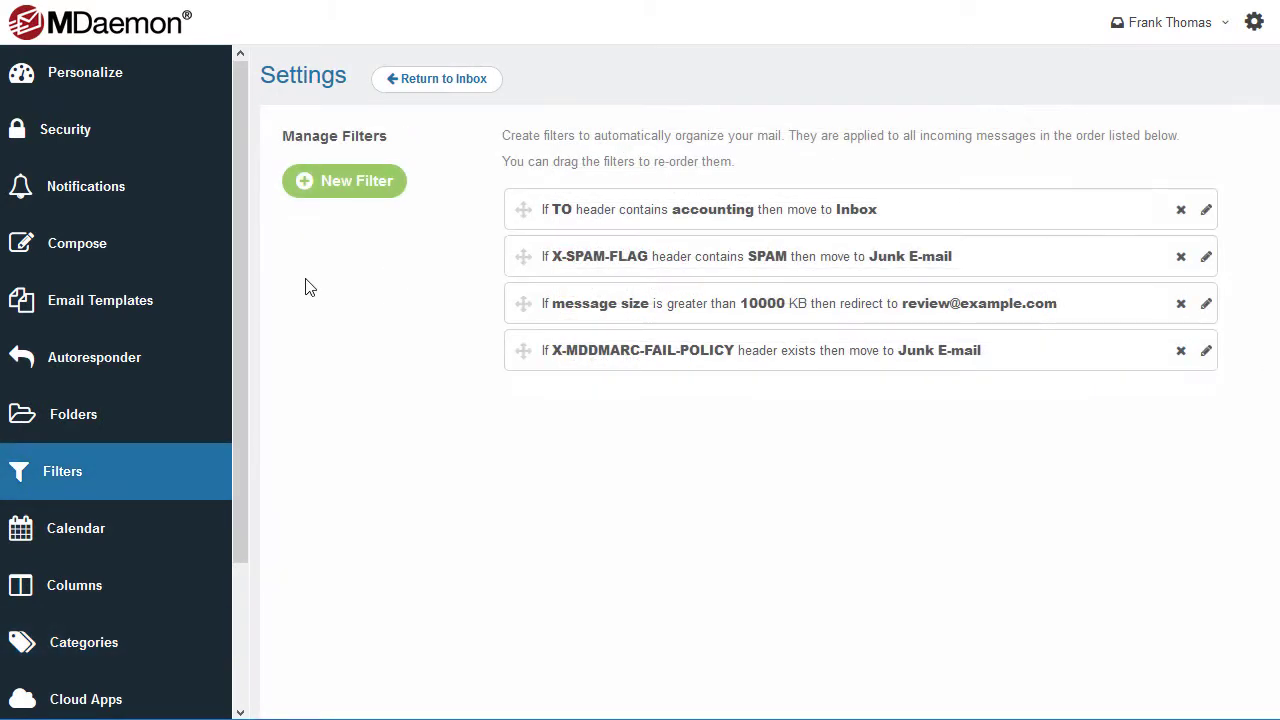
Step: Save a new filter with conditions SUBJECT contains 'Invoice' and FROM equals the finance sender
{"action": "left_click", "coordinate": [360, 198]}
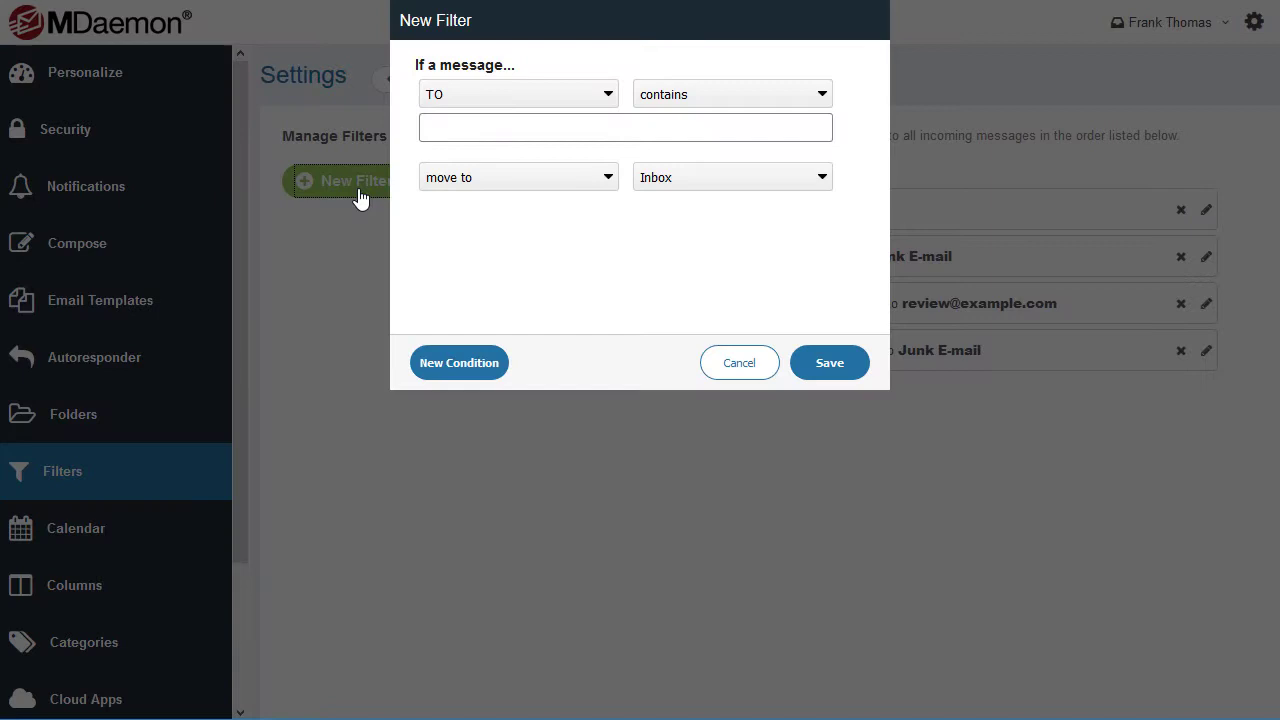
{"action": "left_click", "coordinate": [543, 100]}
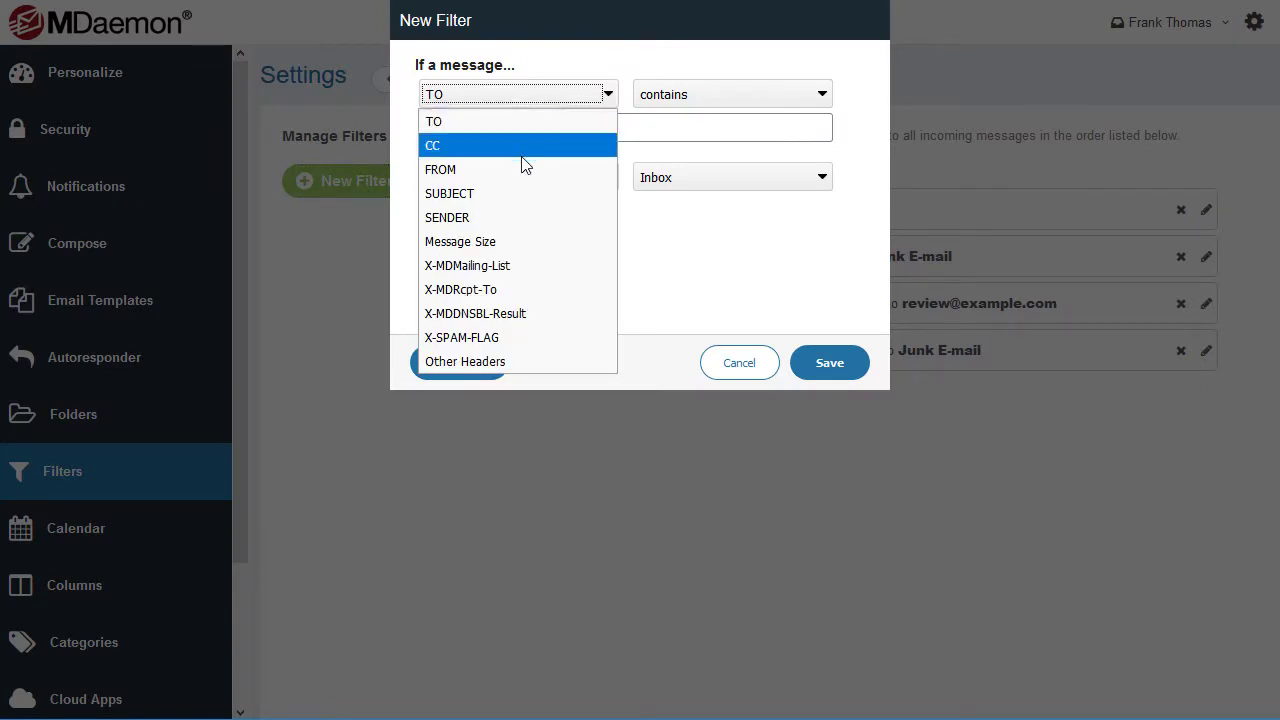
{"action": "left_click", "coordinate": [505, 191]}
{"action": "left_click", "coordinate": [769, 127]}
{"action": "type", "text": "Invoice"}
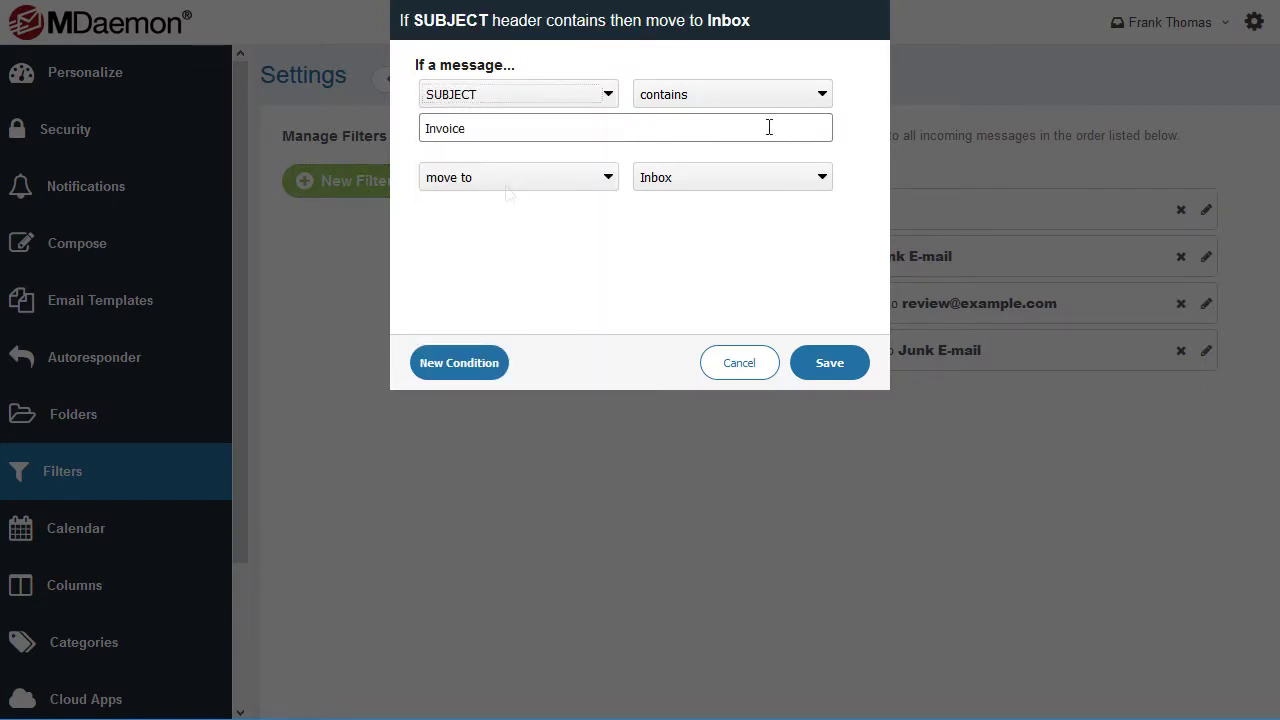
{"action": "left_click", "coordinate": [491, 368]}
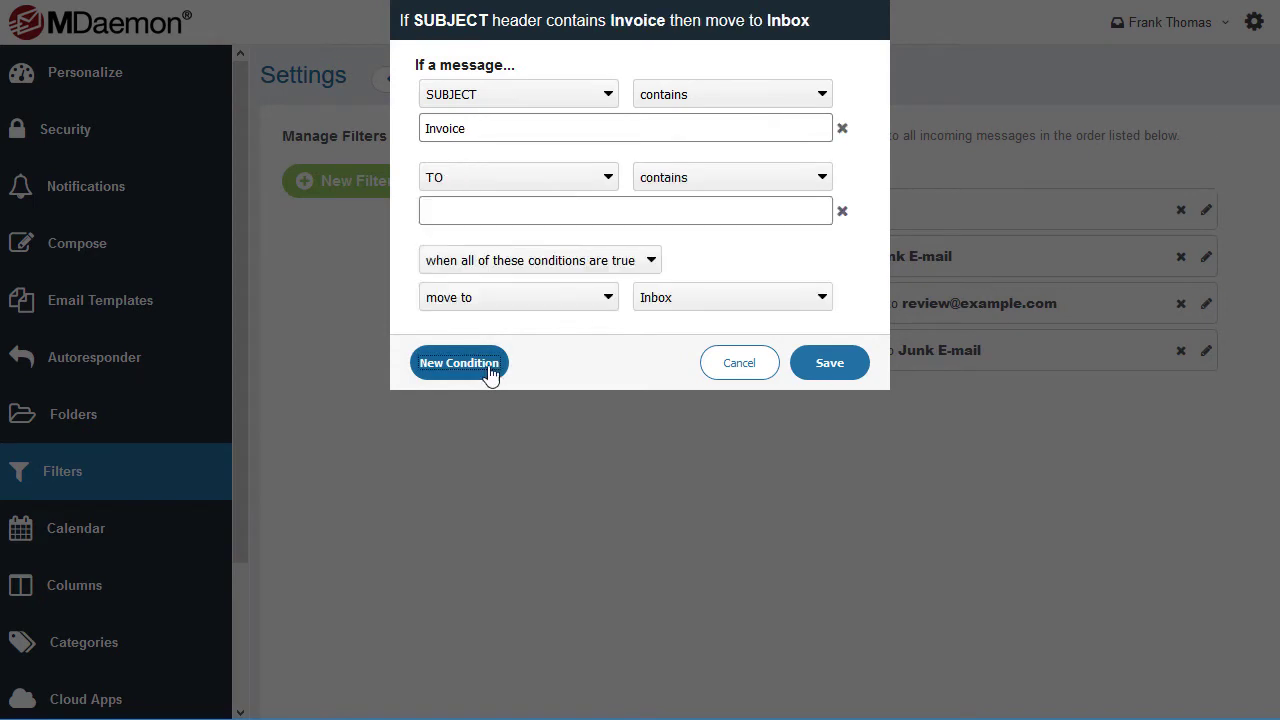
{"action": "left_click", "coordinate": [609, 178]}
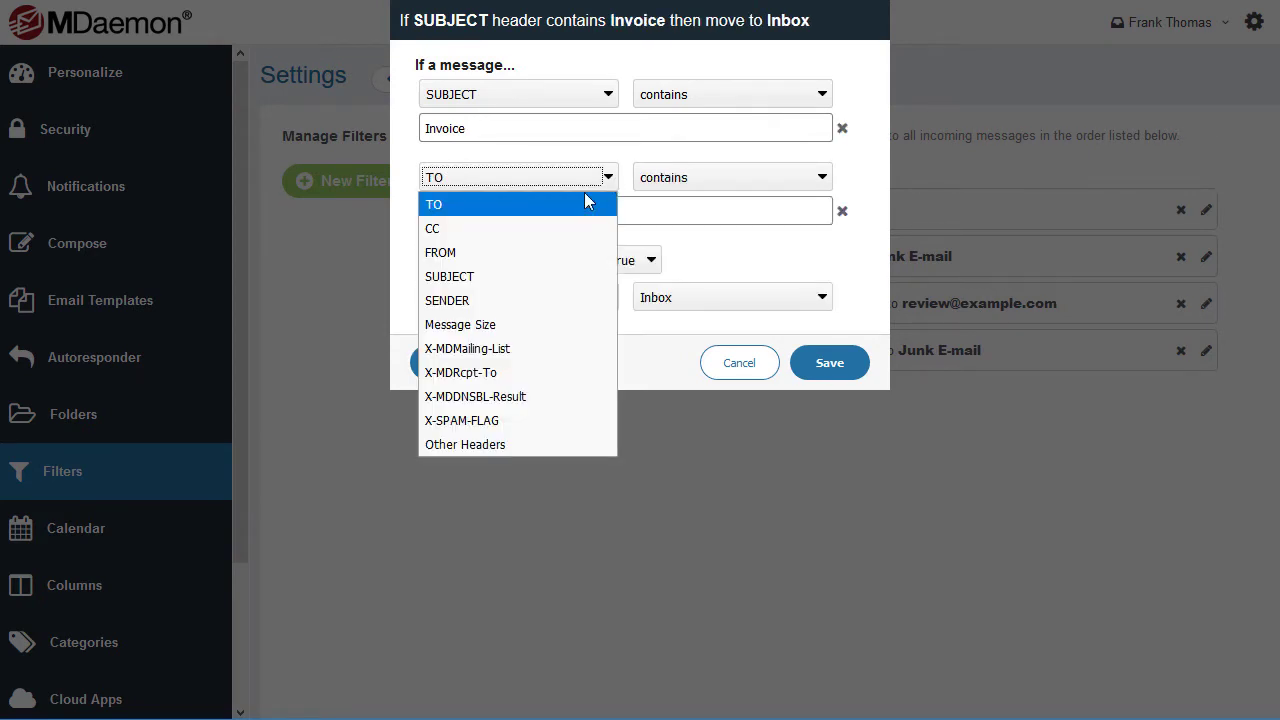
{"action": "left_click", "coordinate": [490, 250]}
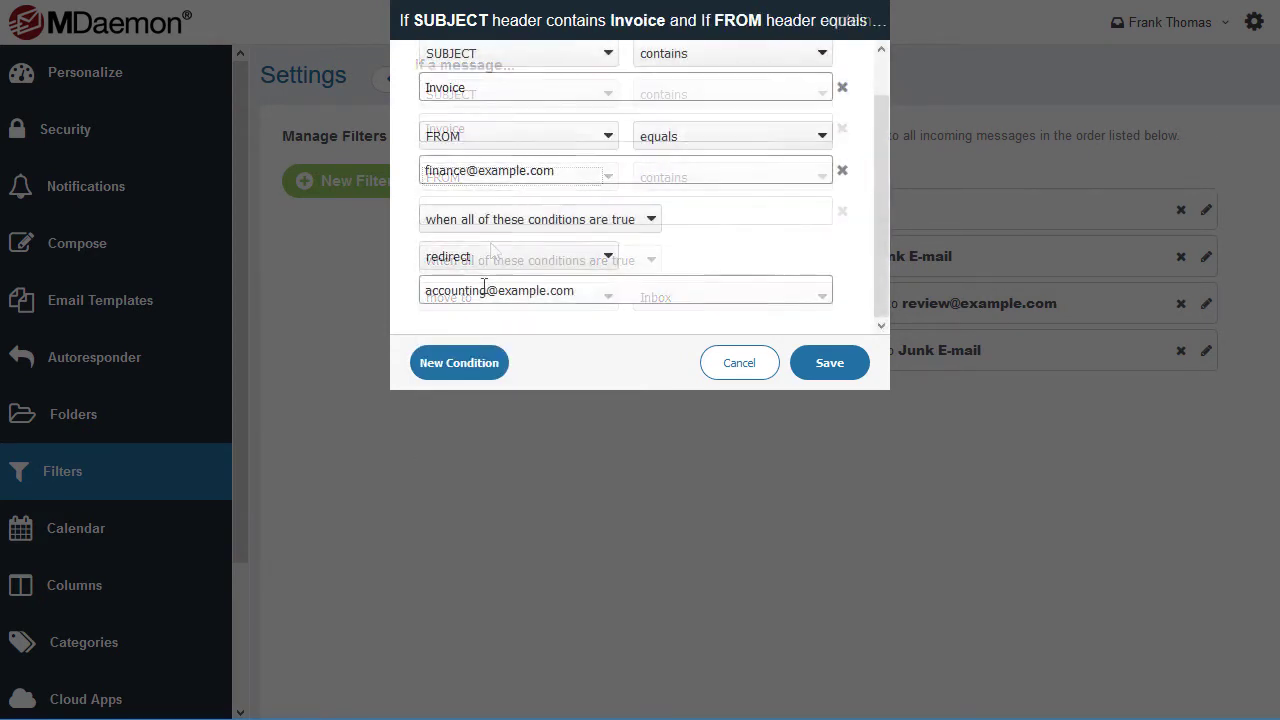
{"action": "left_click", "coordinate": [834, 366]}
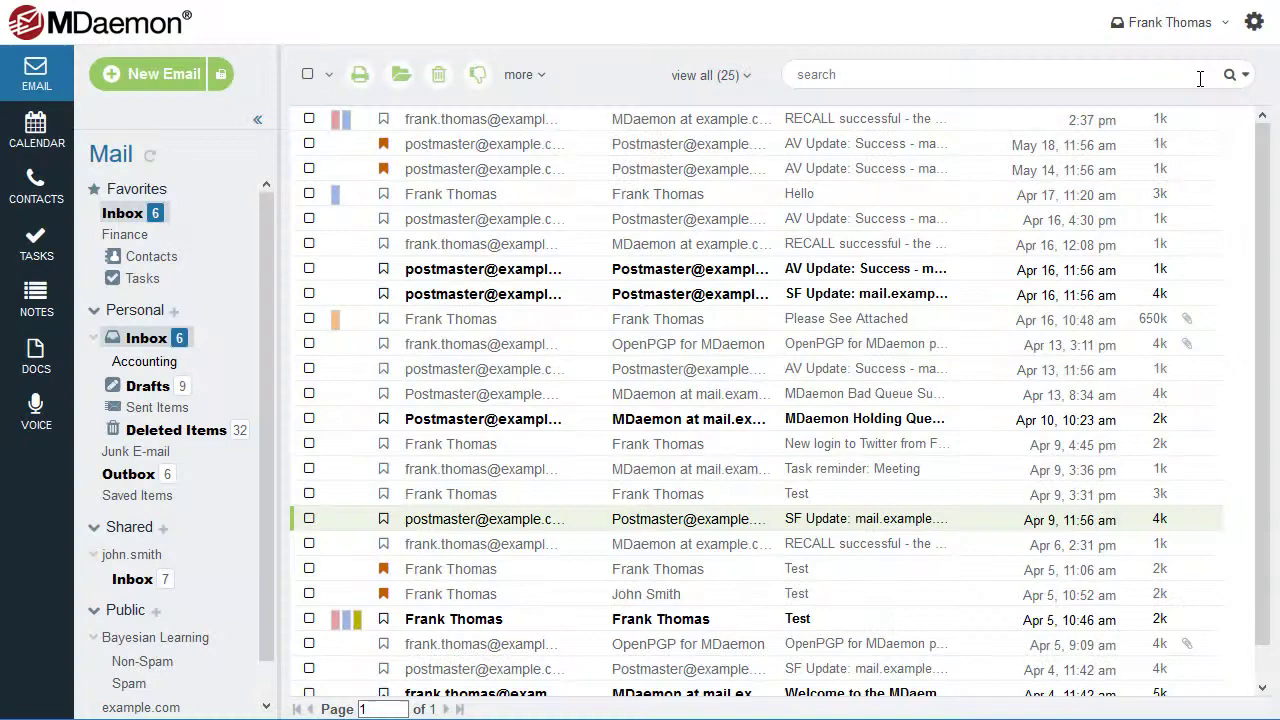
Step: Begin two-factor setup in Security settings, then mark the Financial Information message Require Encryption
{"action": "left_click", "coordinate": [1256, 30]}
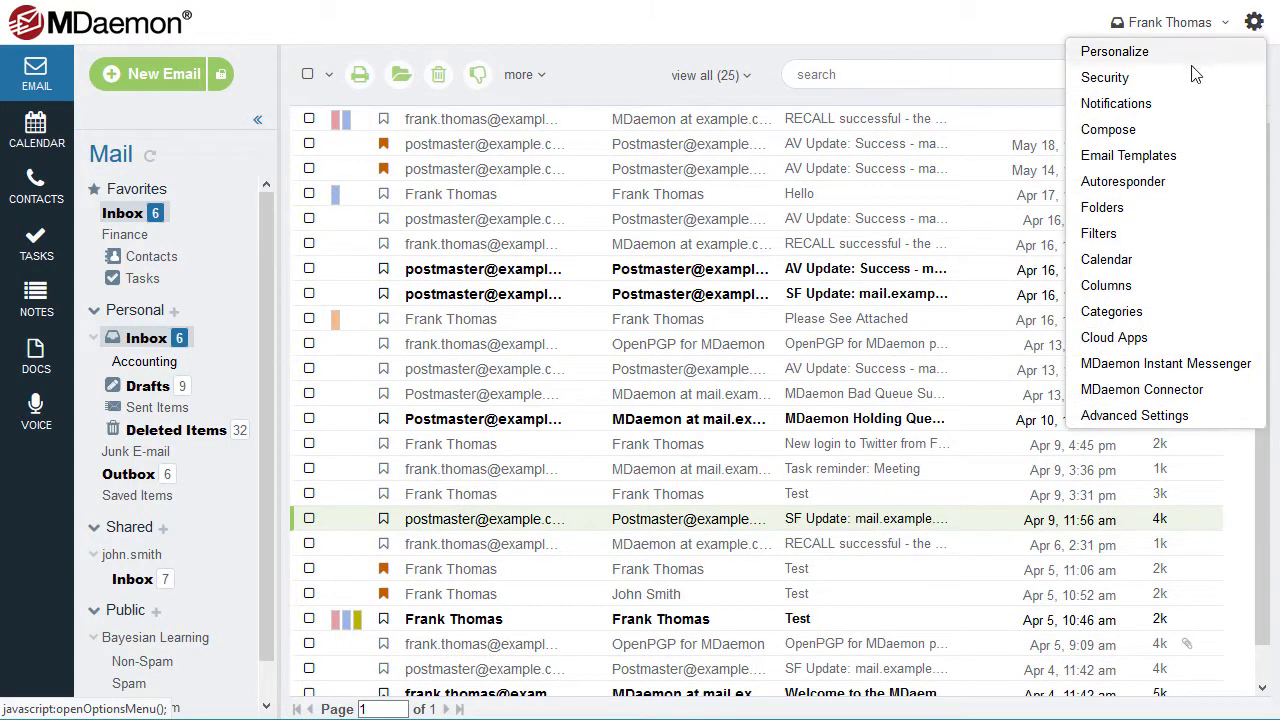
{"action": "left_click", "coordinate": [1105, 78]}
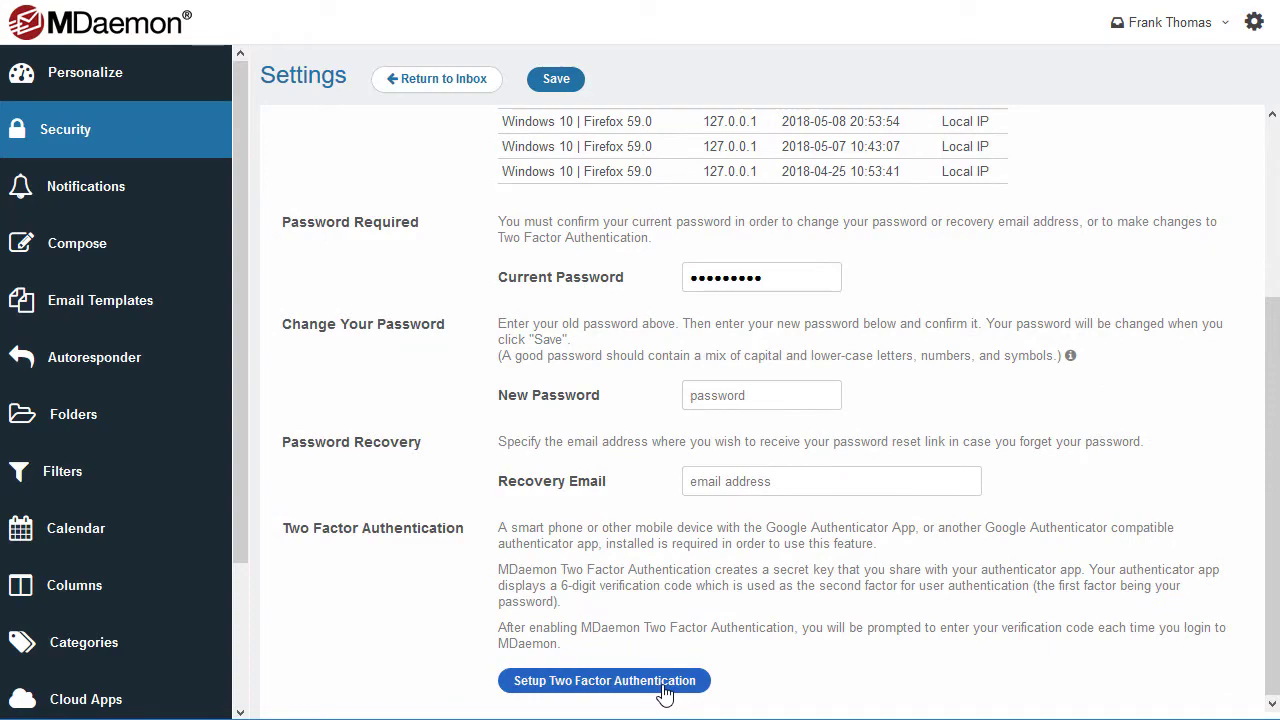
{"action": "left_click", "coordinate": [666, 684]}
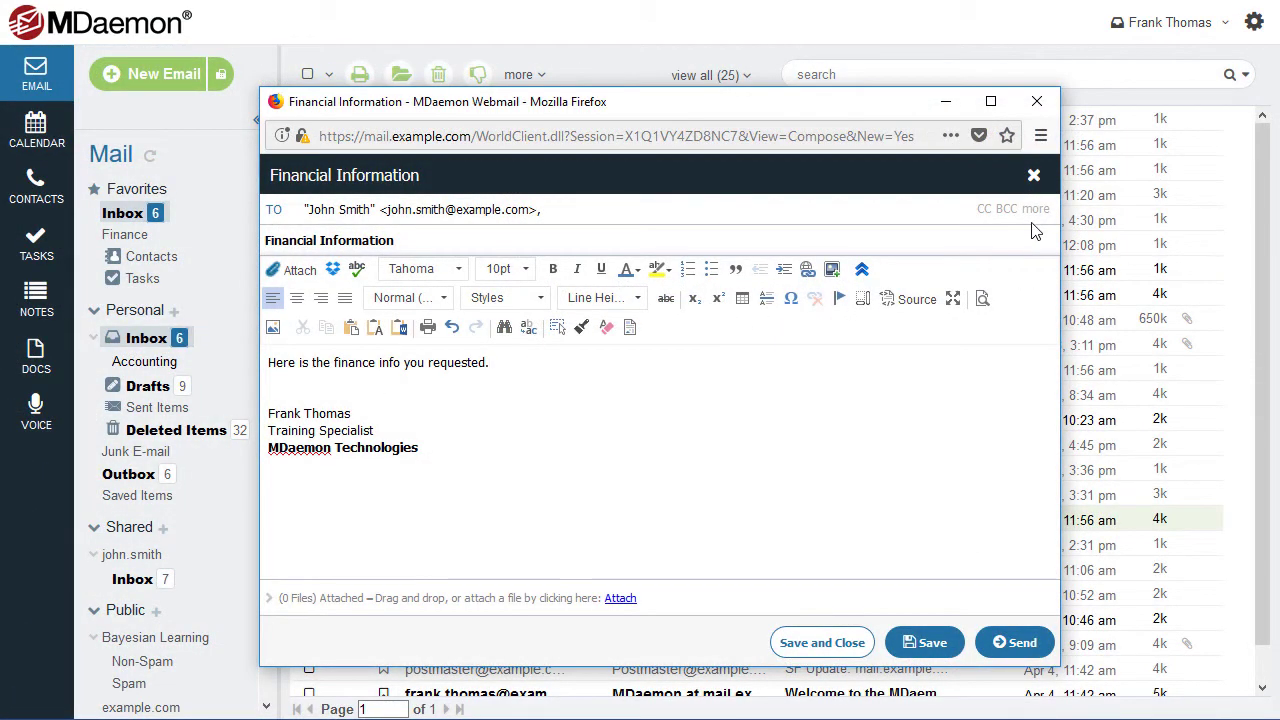
{"action": "left_click", "coordinate": [1035, 209]}
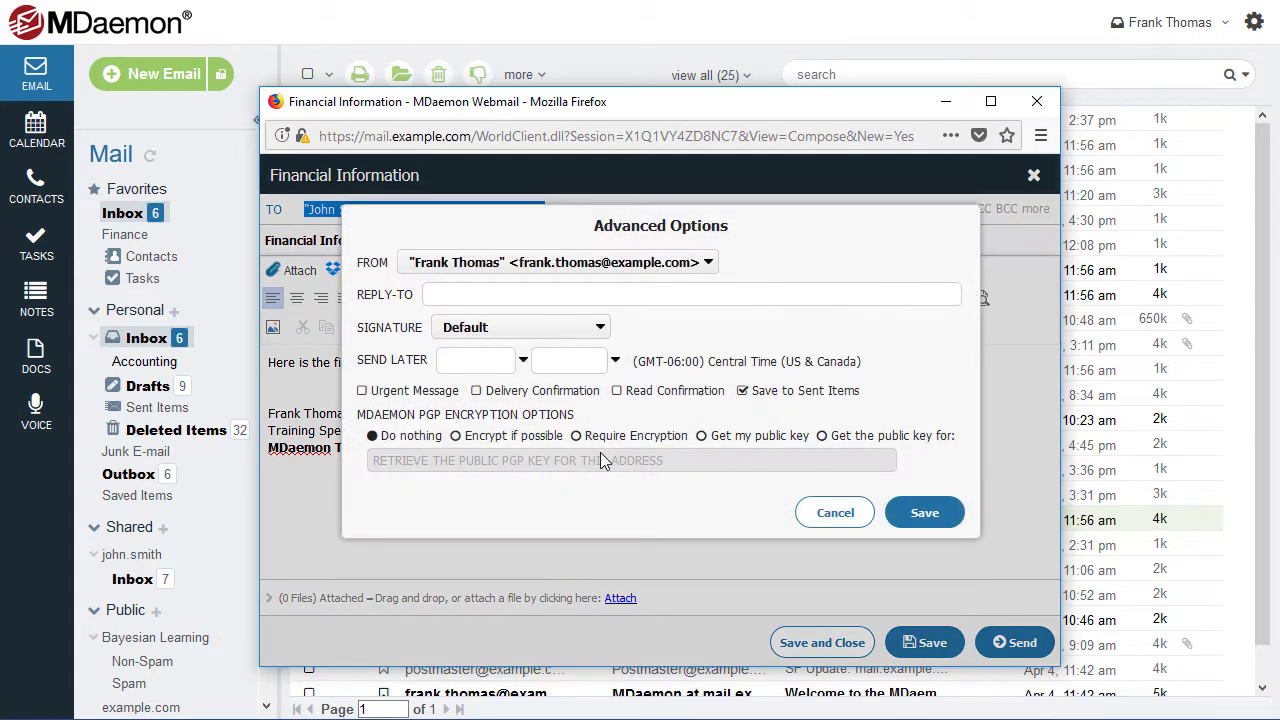
{"action": "left_click", "coordinate": [576, 437]}
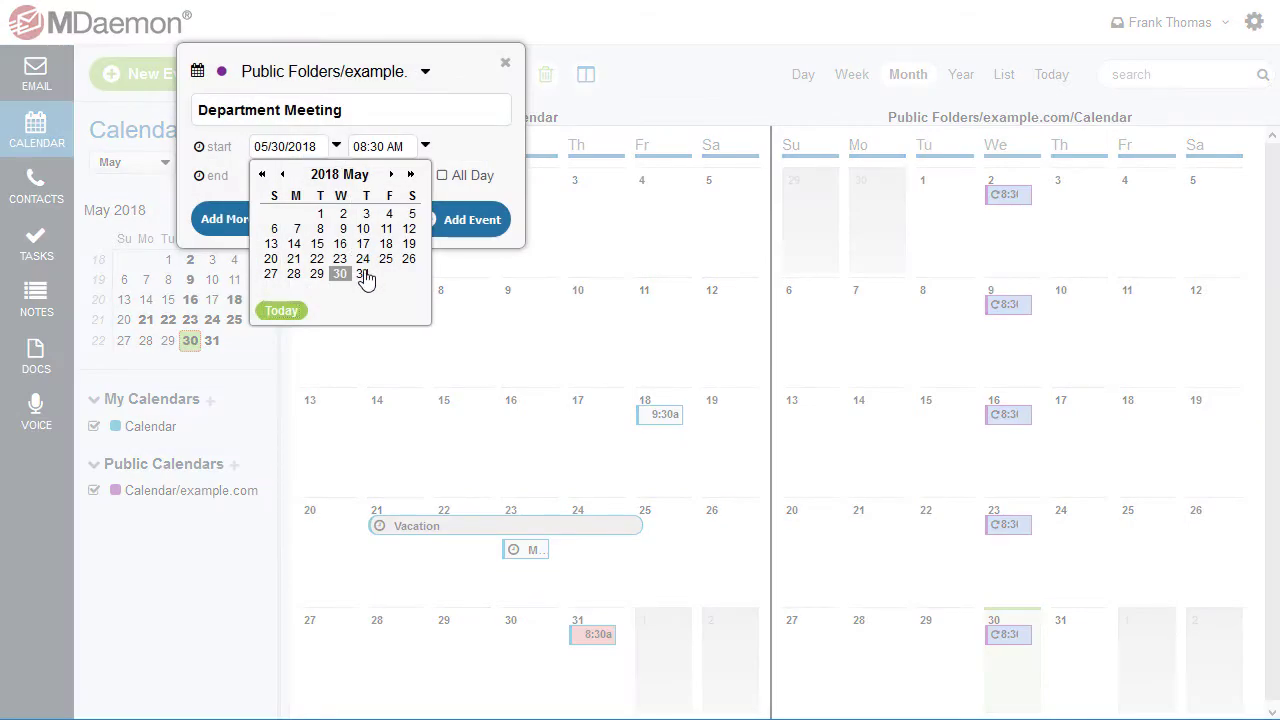
Step: Set the Department Meeting to May 31 at the next free slot, tagged Business
{"action": "left_click", "coordinate": [364, 274]}
{"action": "left_click", "coordinate": [230, 218]}
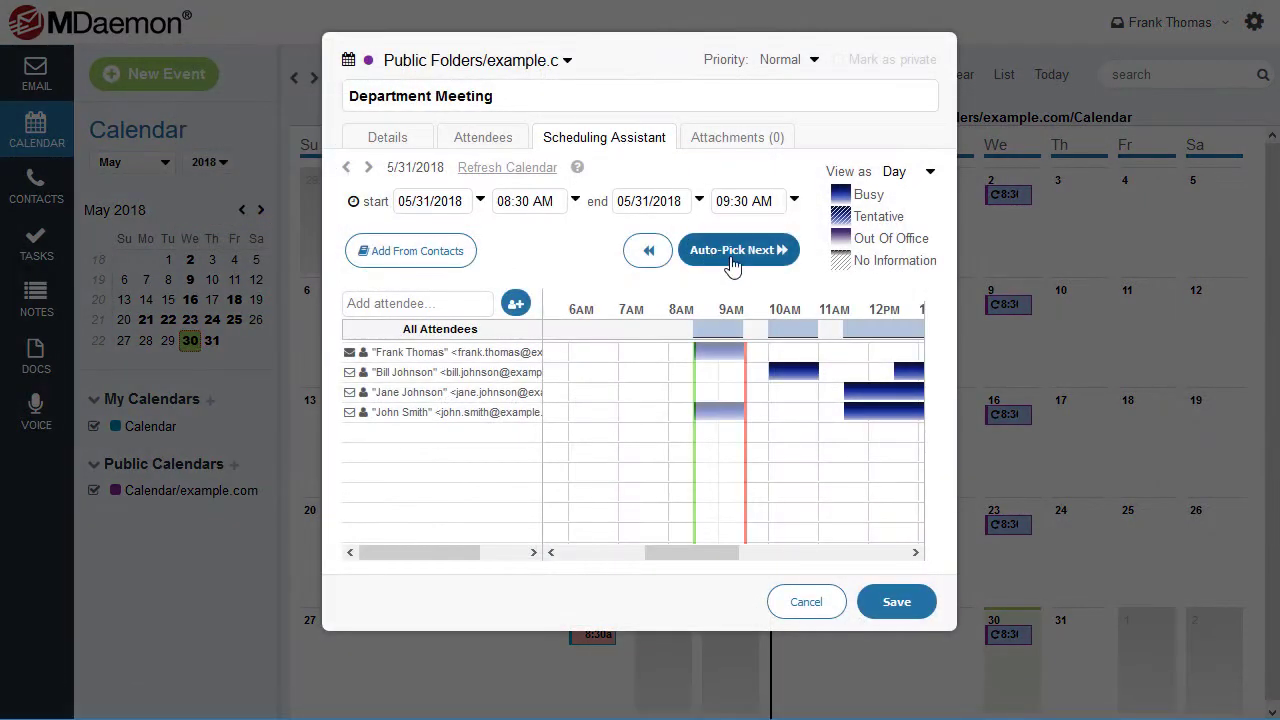
{"action": "left_click", "coordinate": [739, 266]}
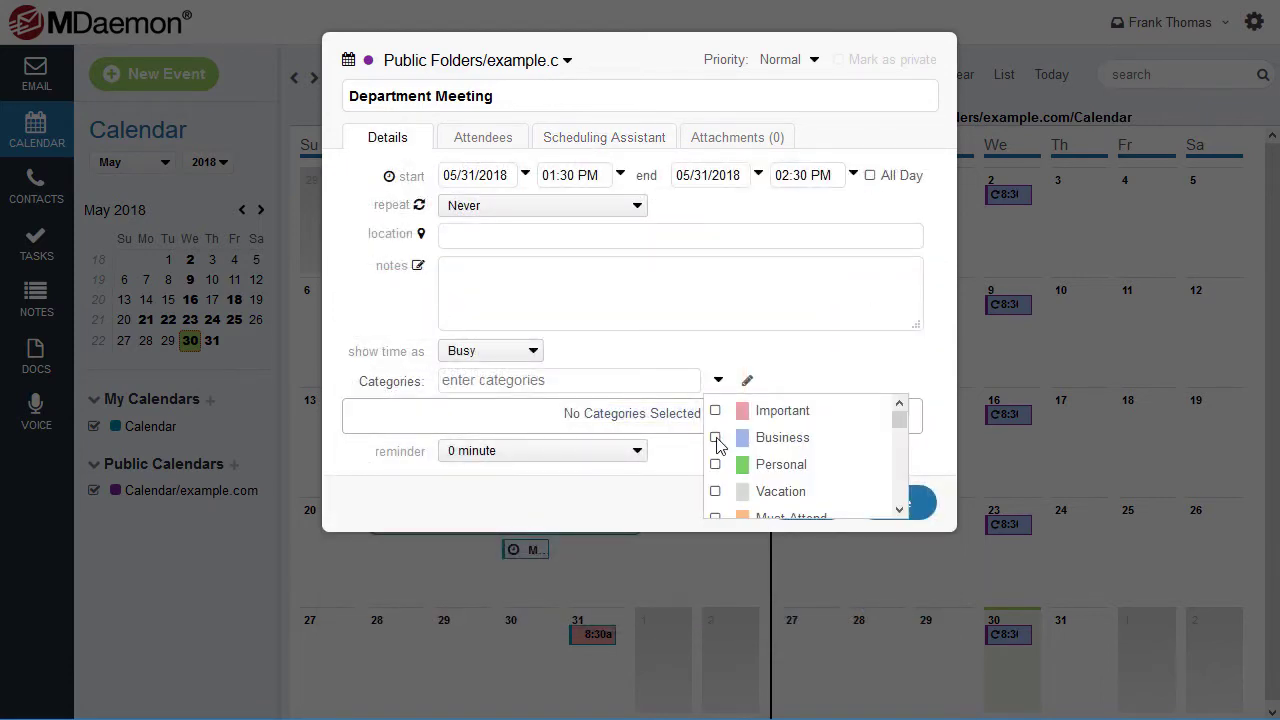
{"action": "left_click", "coordinate": [716, 438]}
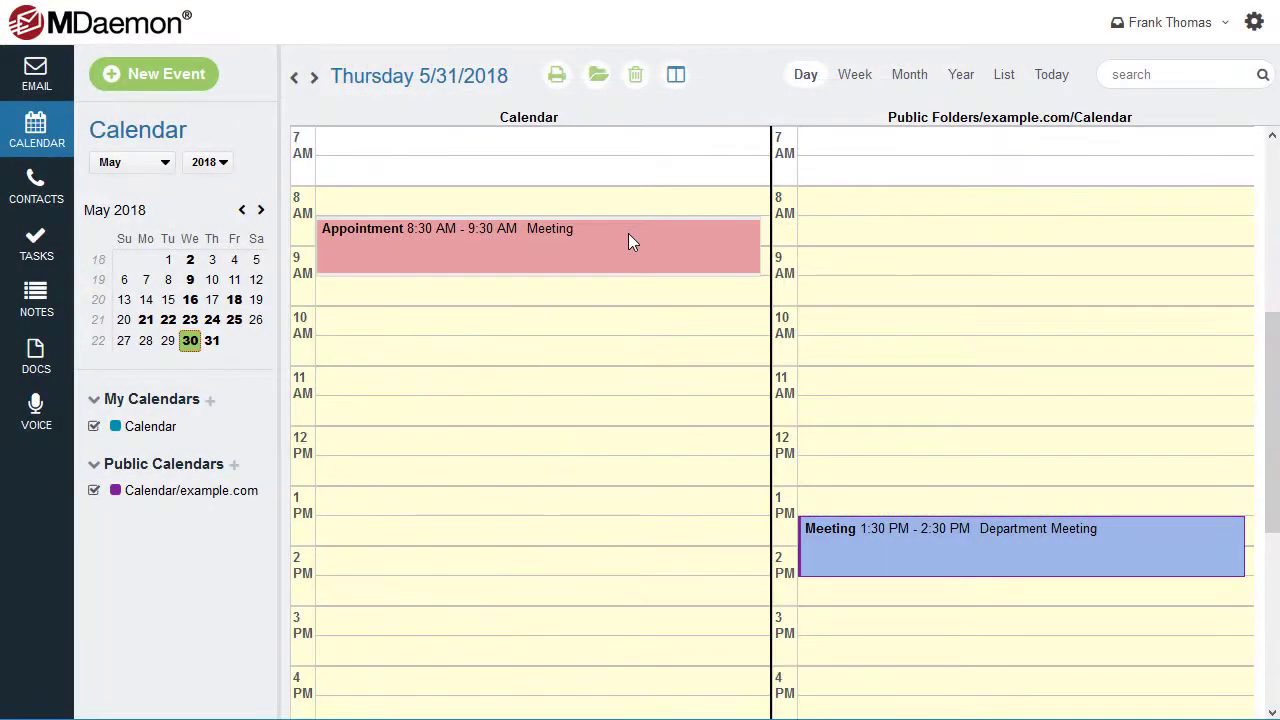
Step: Move the Meeting appointment to 9:00 AM and attach a text file from the desktop
{"action": "left_click_drag", "start_coordinate": [628, 230], "coordinate": [634, 346]}
{"action": "double_click", "coordinate": [638, 300]}
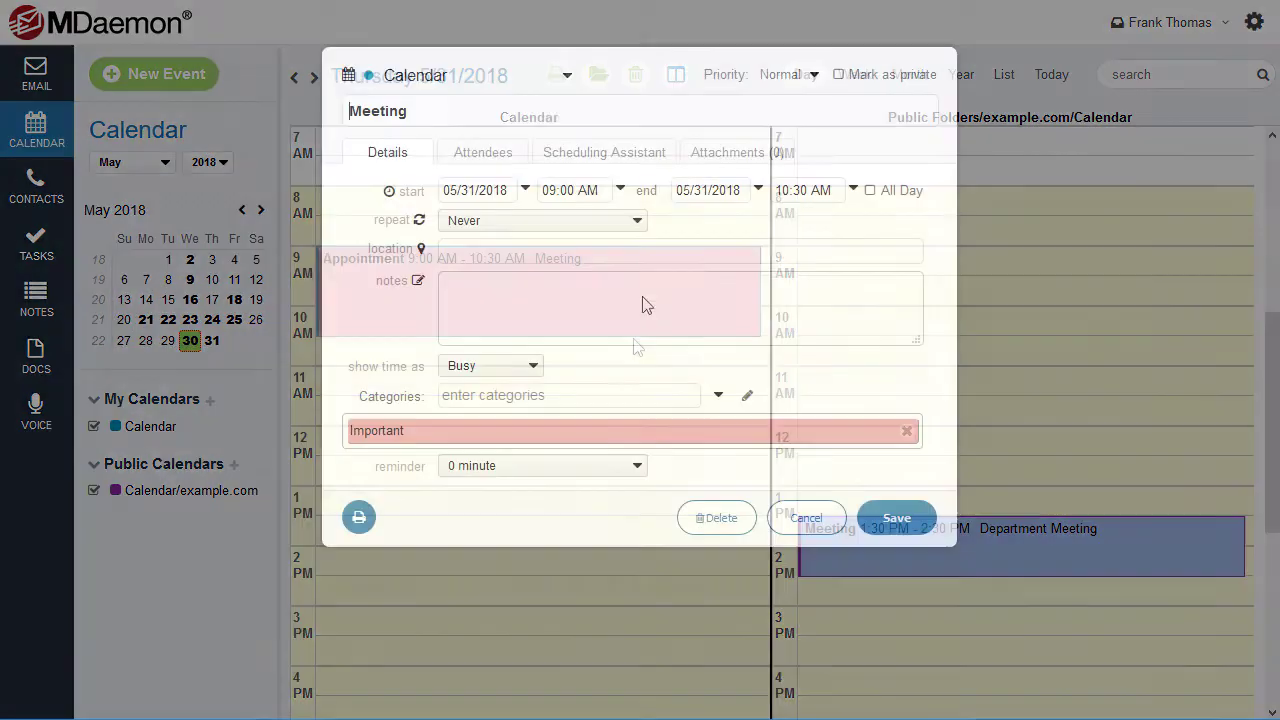
{"action": "left_click", "coordinate": [743, 157]}
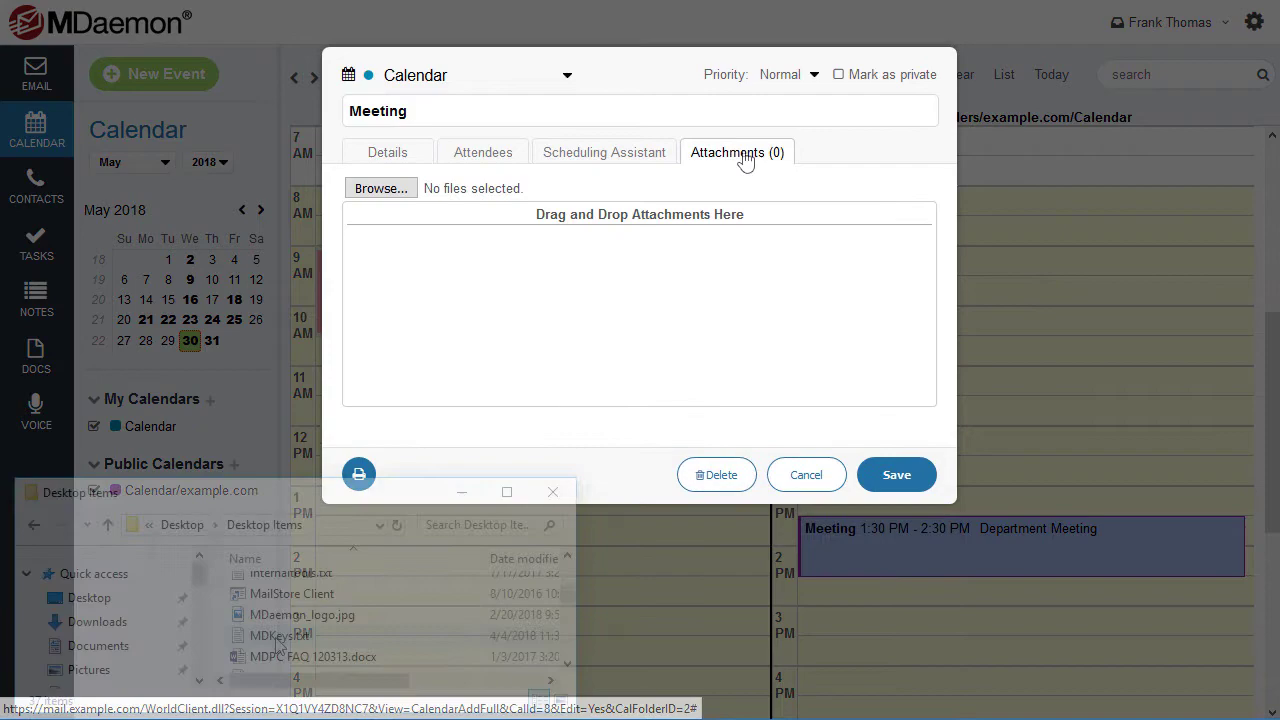
{"action": "left_click_drag", "start_coordinate": [280, 636], "coordinate": [564, 316]}
Step: Try the Calendar's Outlook and iCalendar export and its Outlook import window
{"action": "left_click", "coordinate": [1183, 359]}
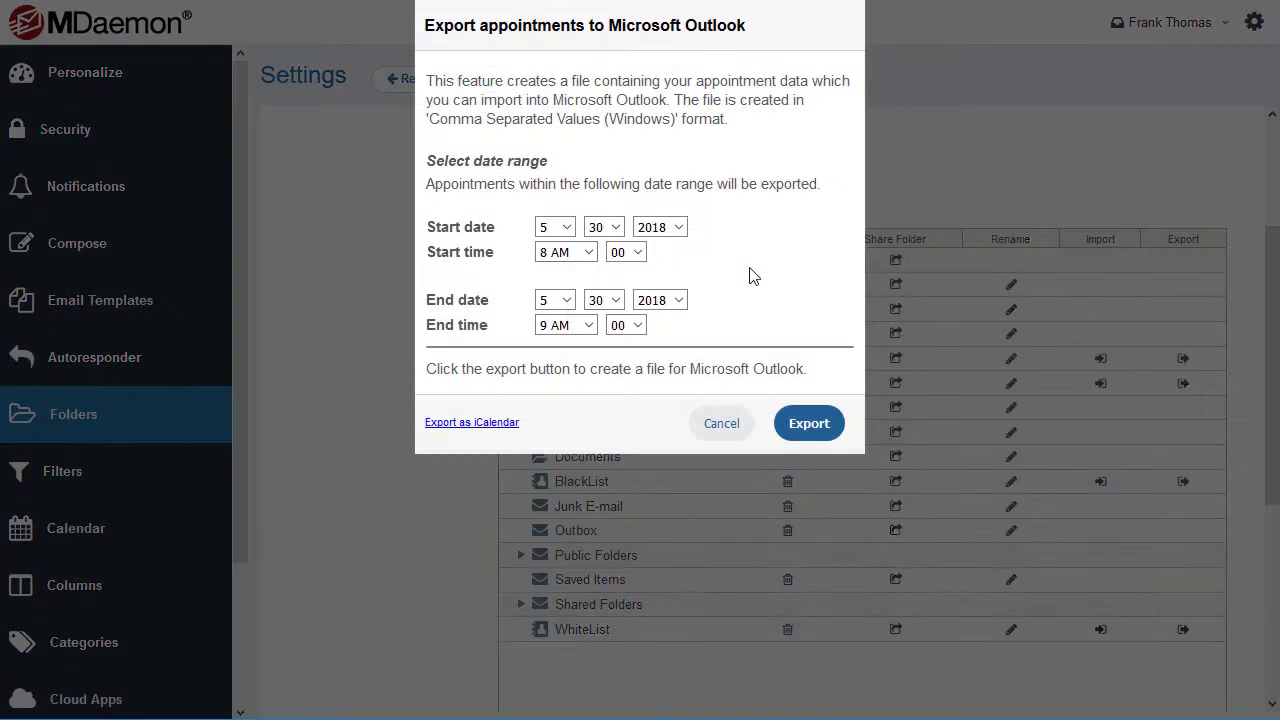
{"action": "left_click", "coordinate": [472, 422]}
{"action": "left_click", "coordinate": [1101, 359]}
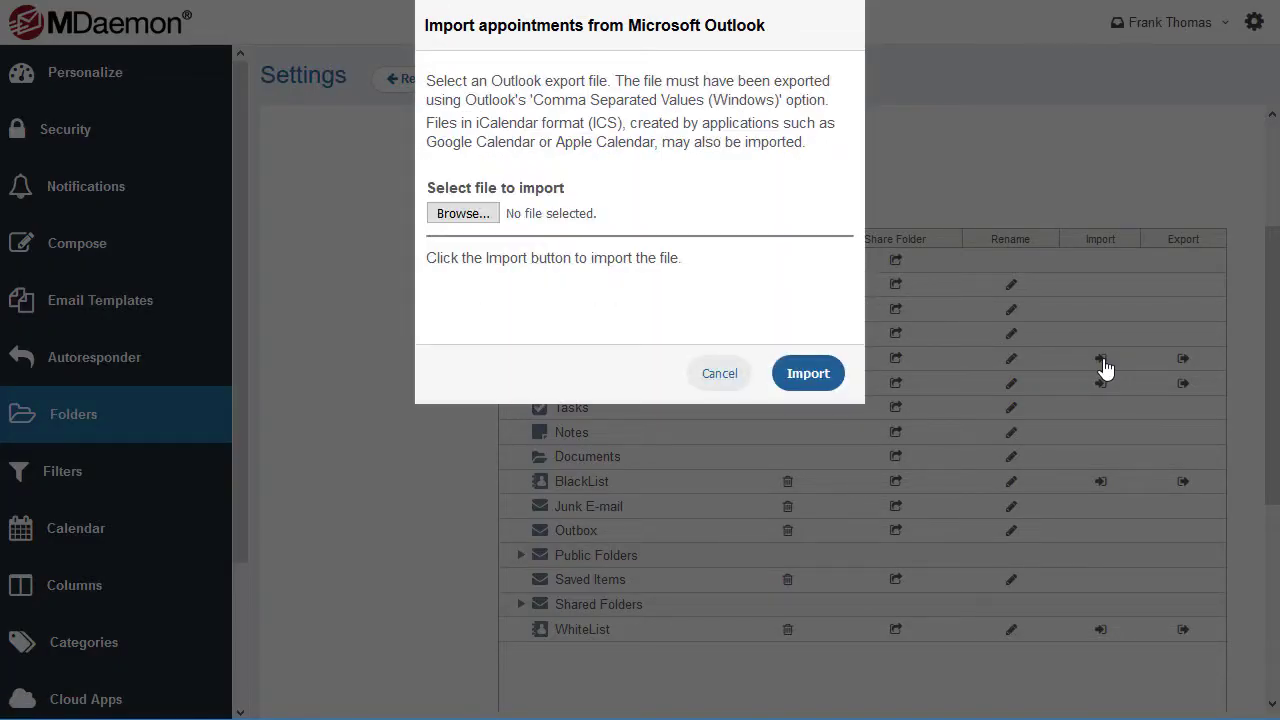
{"action": "left_click", "coordinate": [1105, 370]}
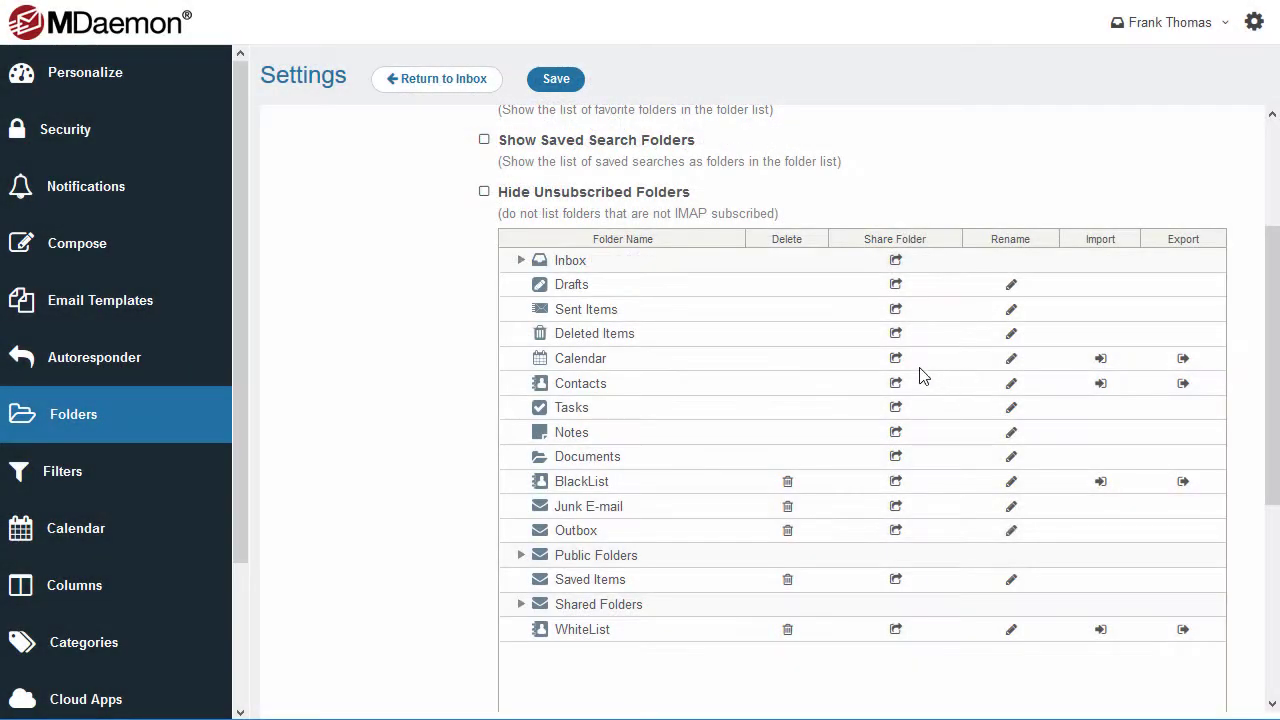
Step: Open the Calendar's Public Access sharing and publish it as a link
{"action": "left_click", "coordinate": [896, 362]}
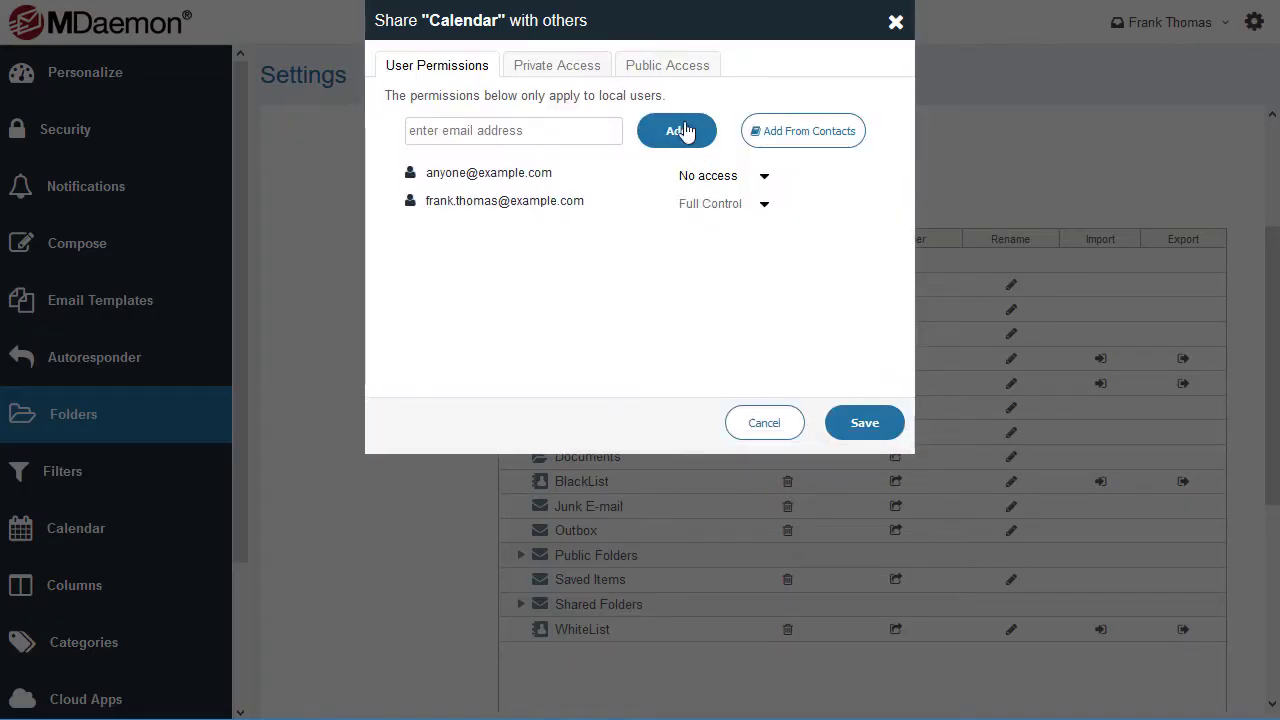
{"action": "left_click", "coordinate": [670, 72]}
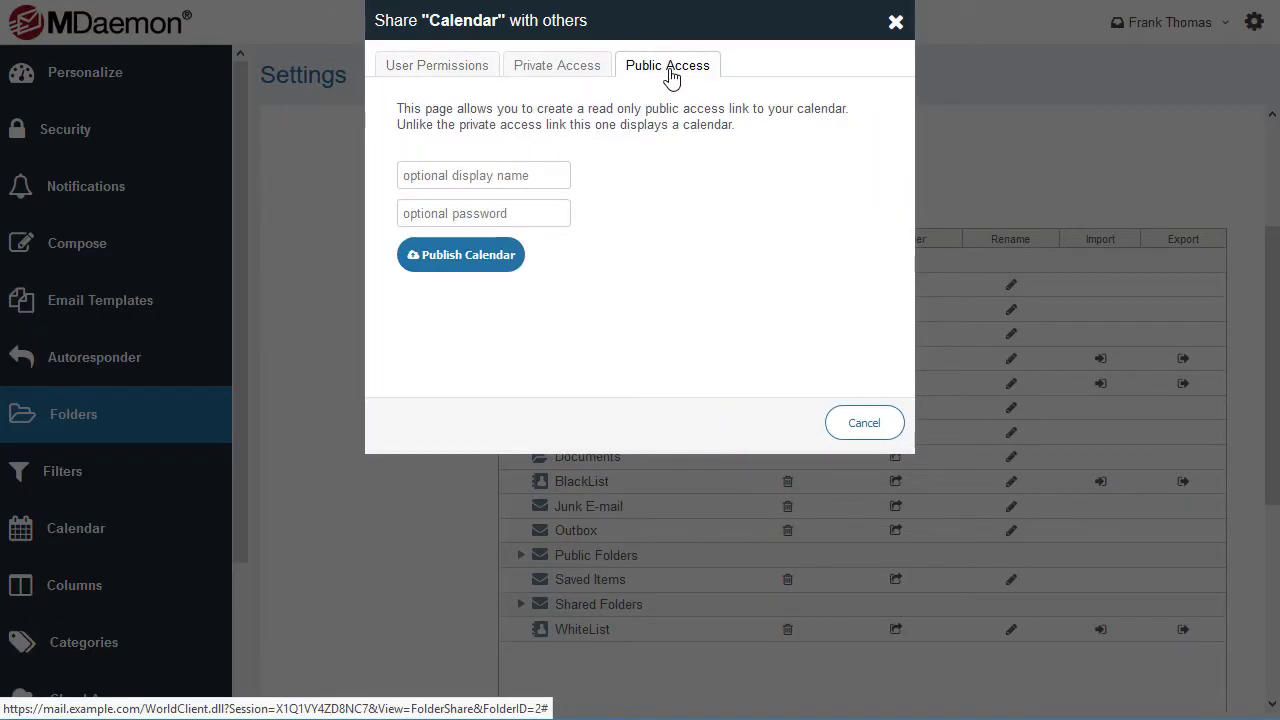
{"action": "left_click", "coordinate": [481, 266]}
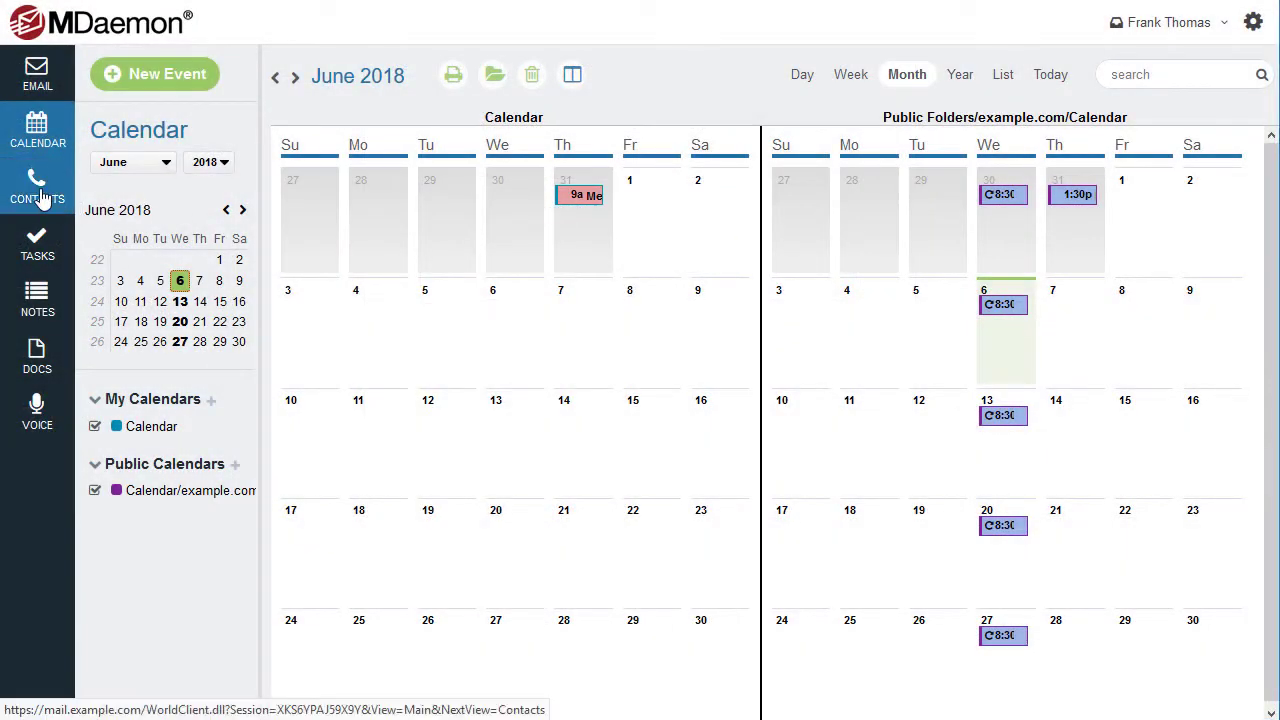
Step: Start a 'Clients' distribution list in the public example.com/Contacts folder and add three contacts
{"action": "left_click", "coordinate": [38, 190]}
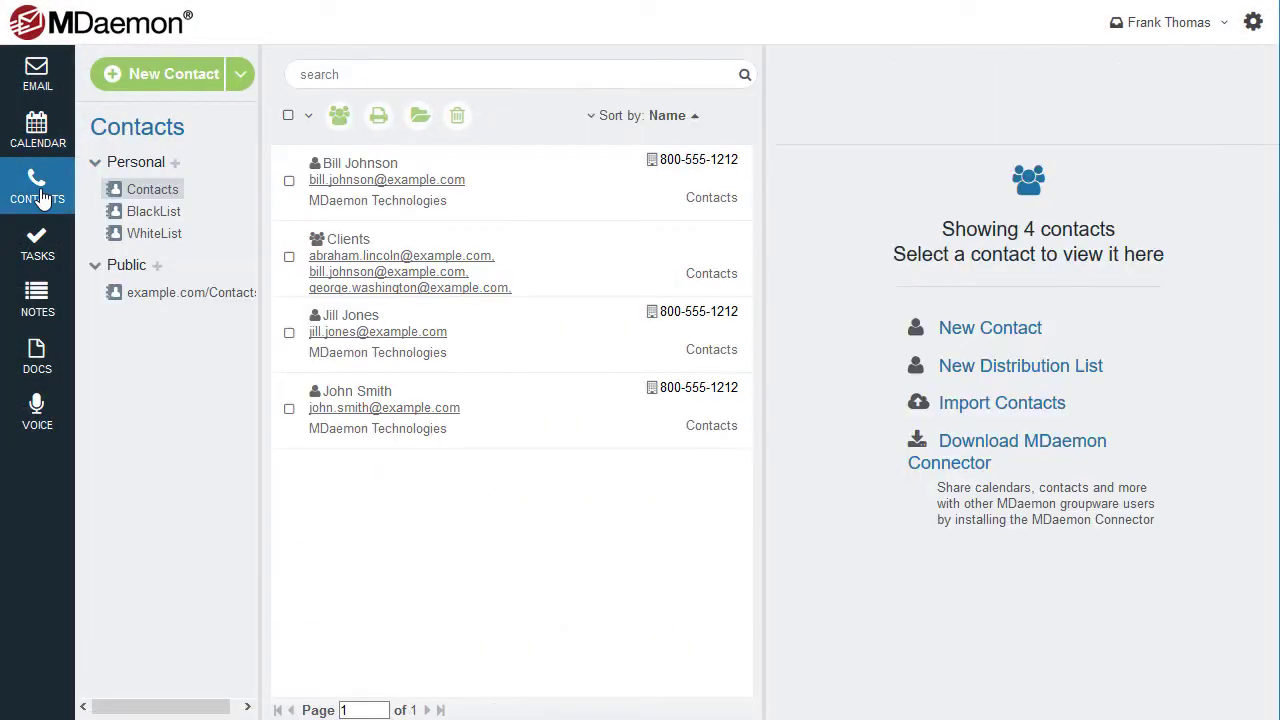
{"action": "left_click", "coordinate": [152, 300]}
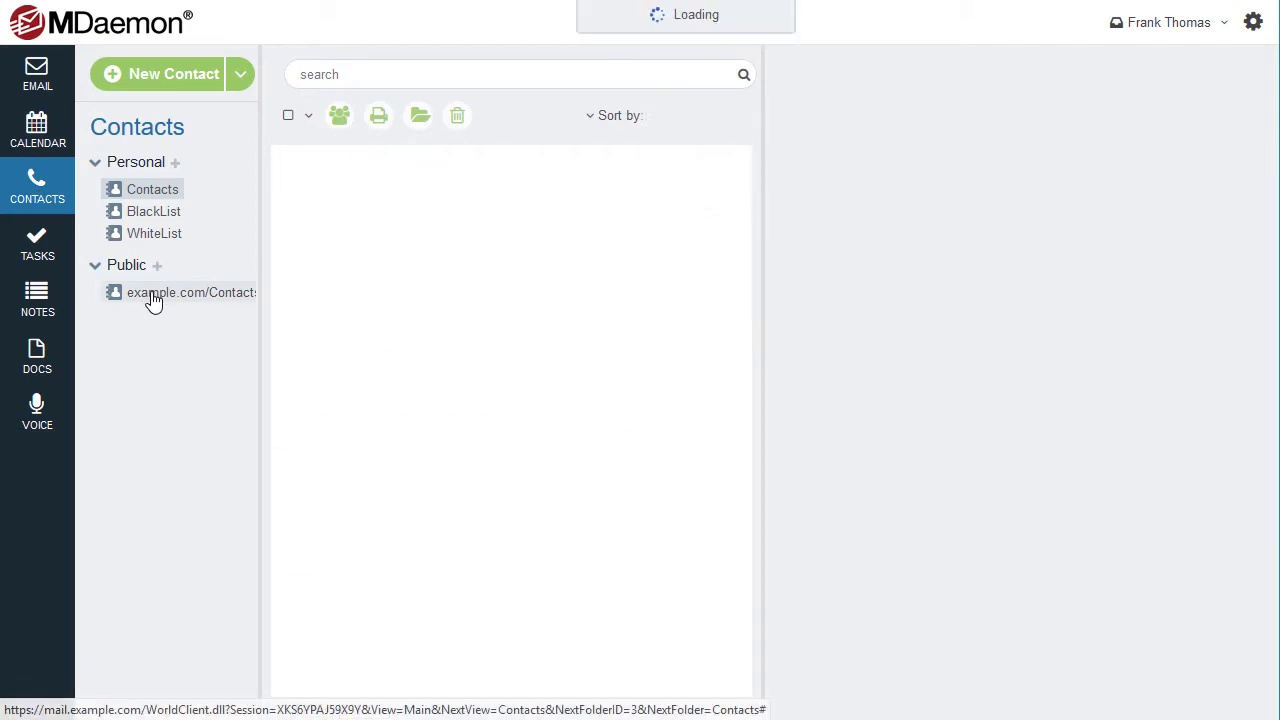
{"action": "left_click", "coordinate": [242, 80]}
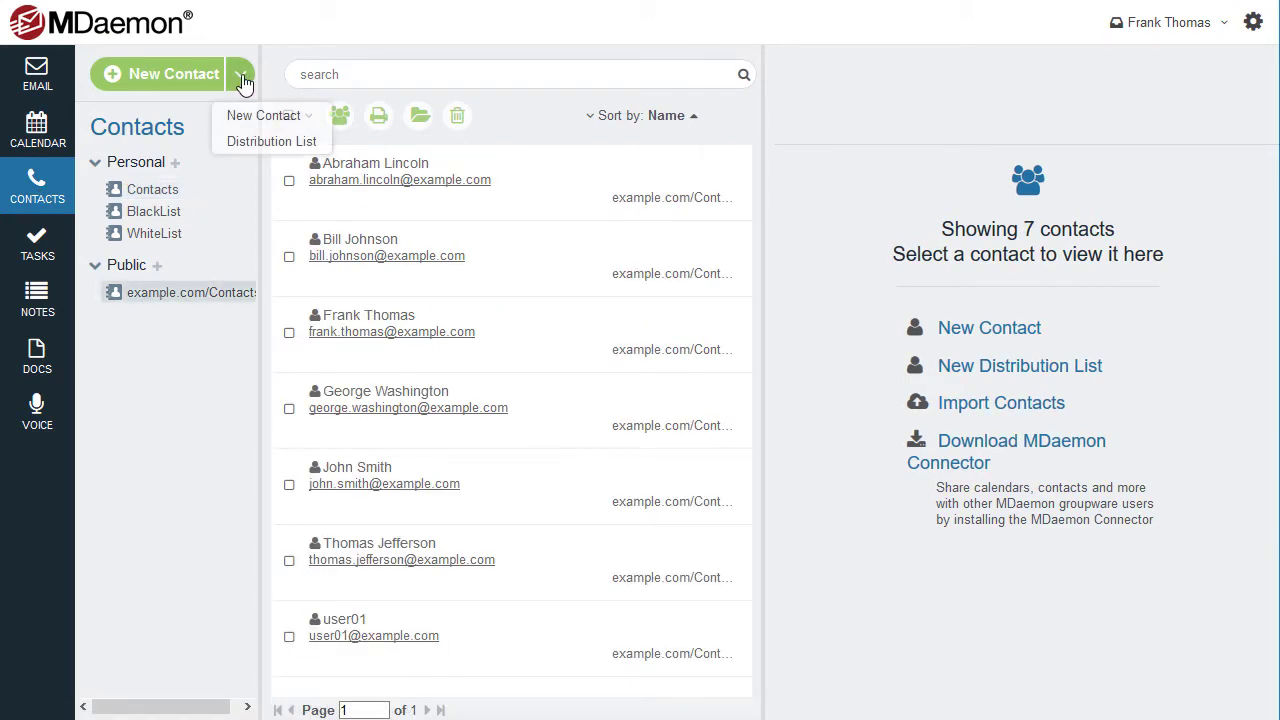
{"action": "left_click", "coordinate": [277, 146]}
{"action": "type", "text": "Clie"}
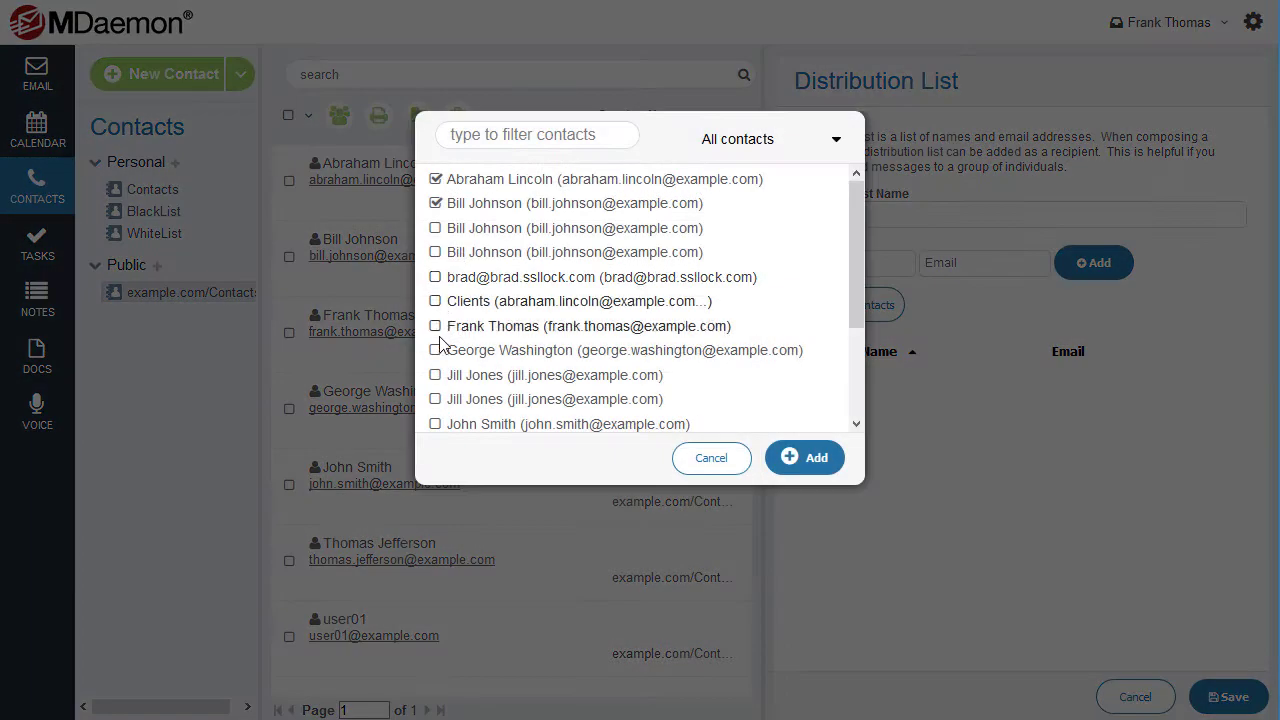
{"action": "left_click", "coordinate": [806, 459]}
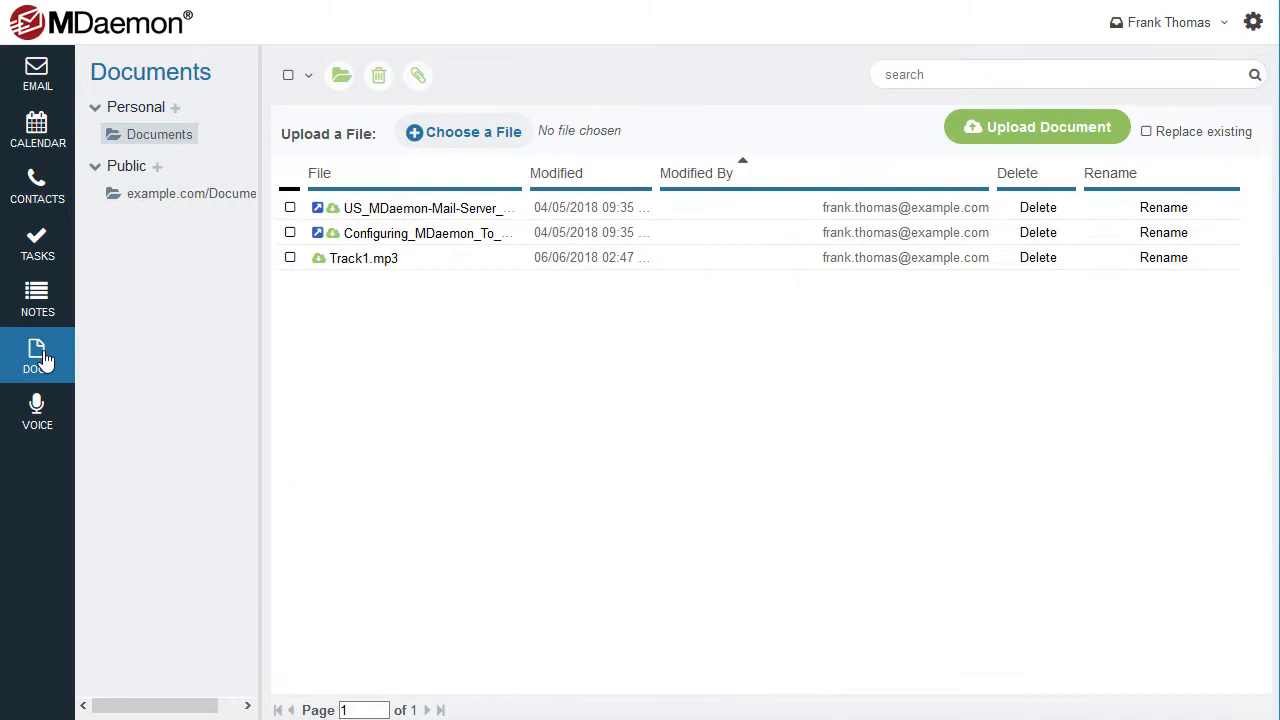
Step: Upload Rec 05-18-18.trec from the Desktop into the personal Documents folder
{"action": "left_click", "coordinate": [488, 141]}
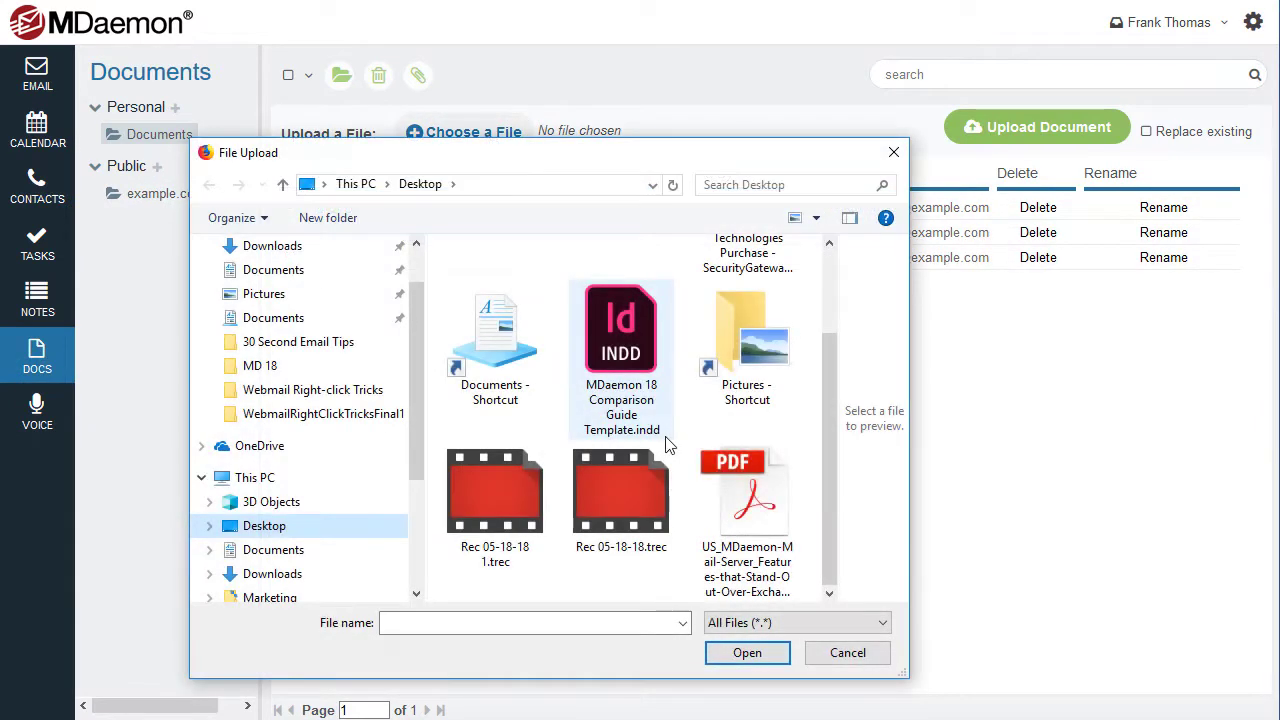
{"action": "left_click", "coordinate": [628, 487]}
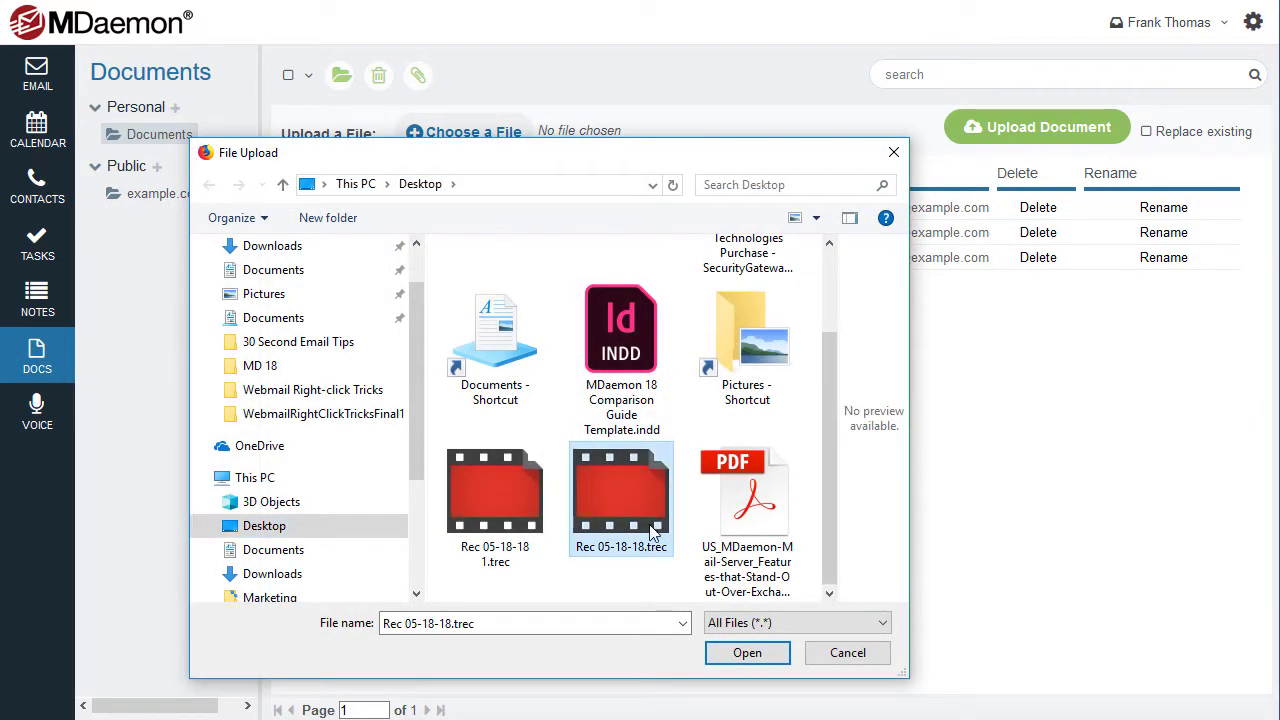
{"action": "left_click", "coordinate": [756, 656]}
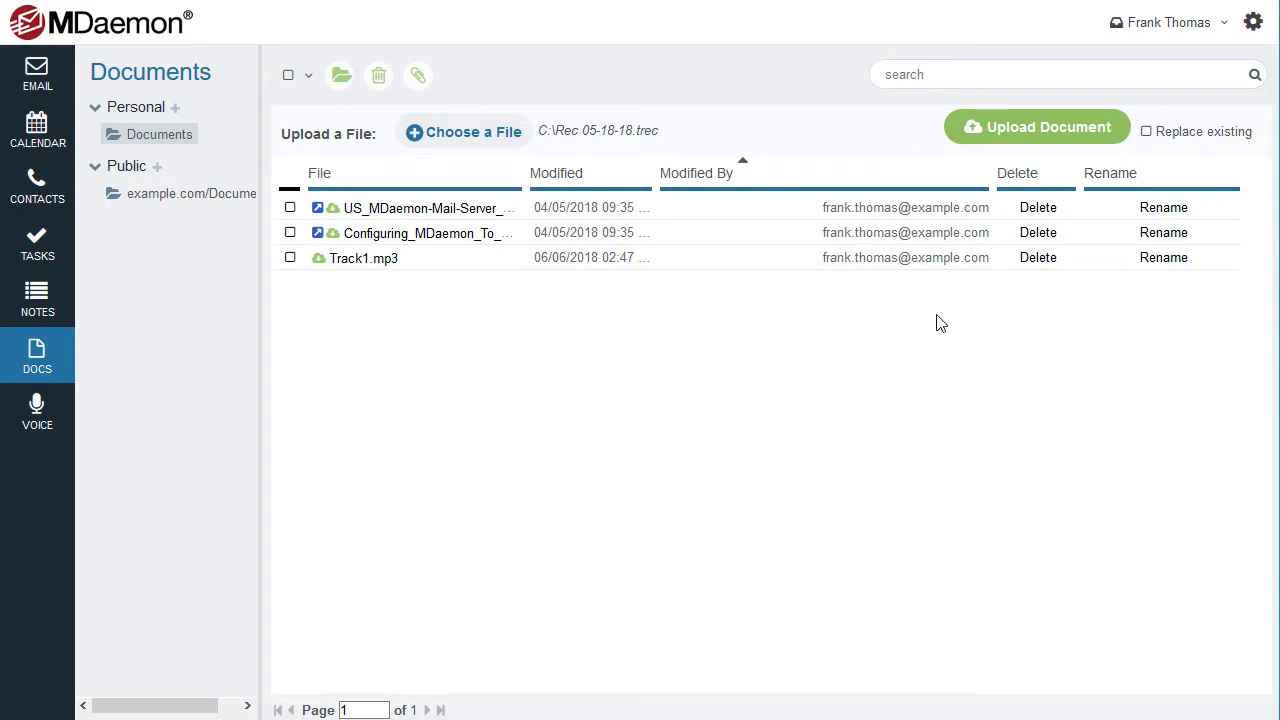
{"action": "left_click", "coordinate": [1037, 140]}
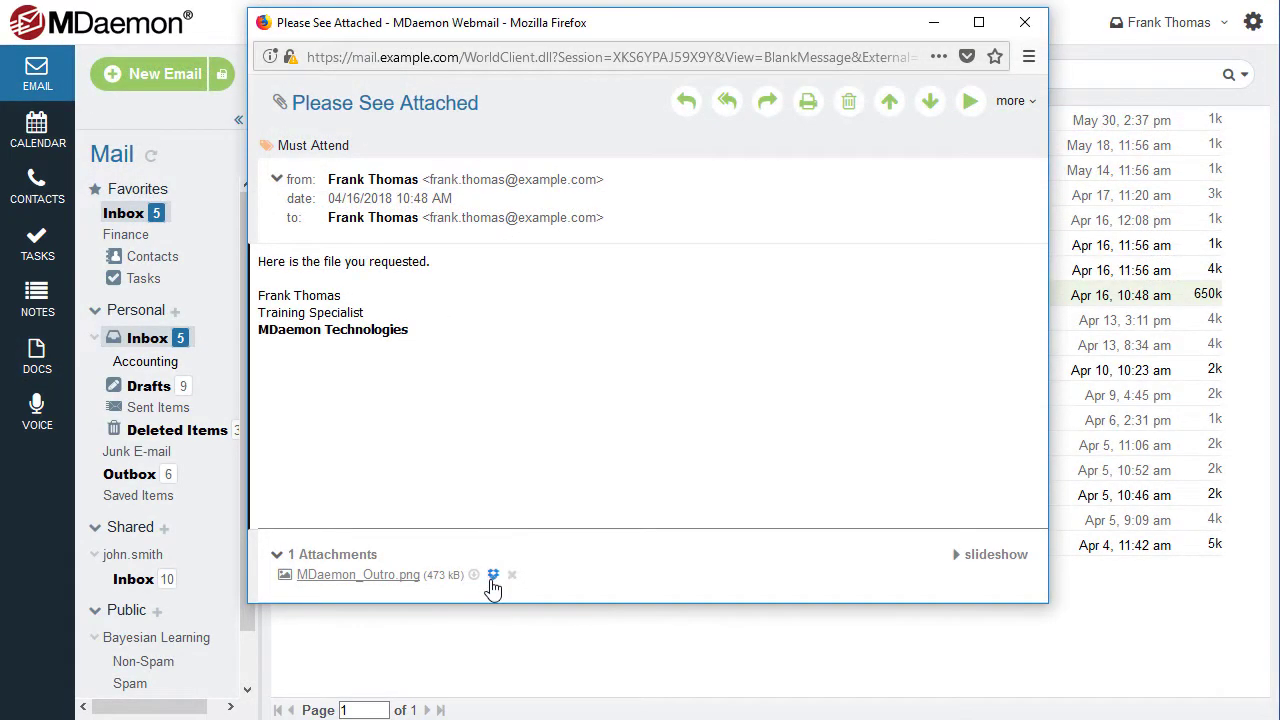
Step: Save MDaemon_Outro.png to Dropbox and insert a Dropbox link to the MDaemon features PDF in a draft
{"action": "left_click", "coordinate": [493, 576]}
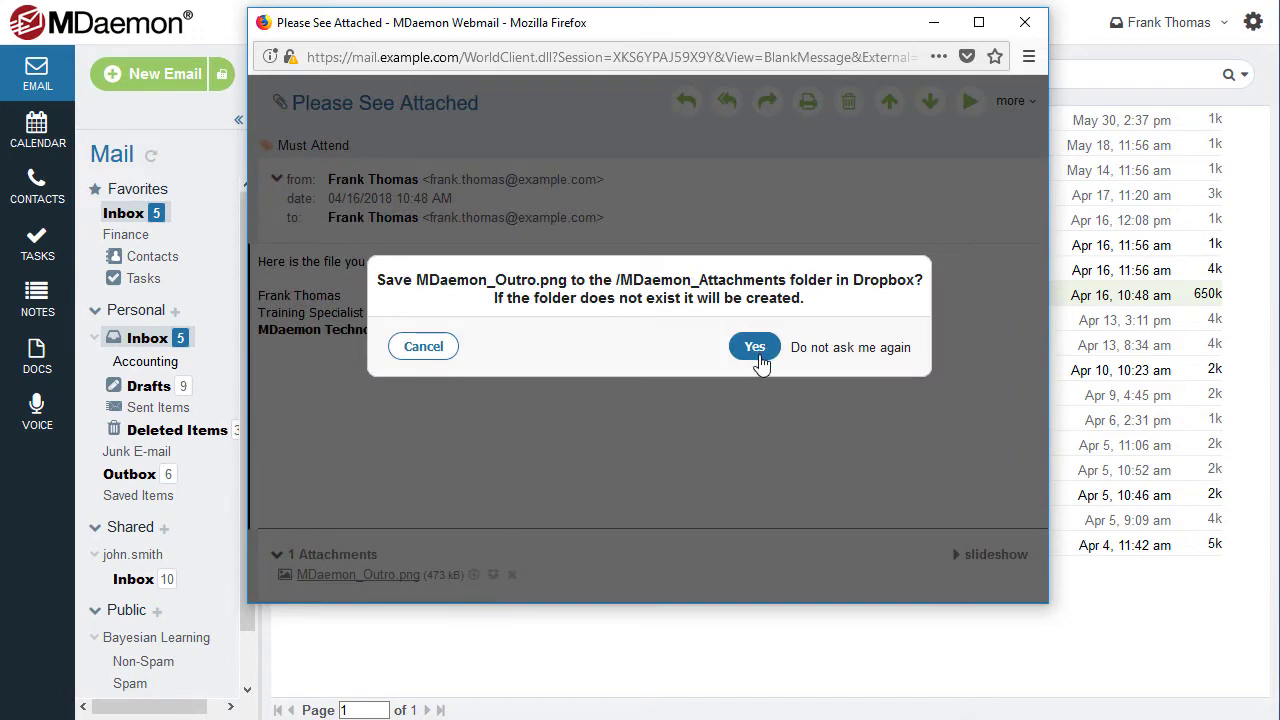
{"action": "left_click", "coordinate": [757, 356]}
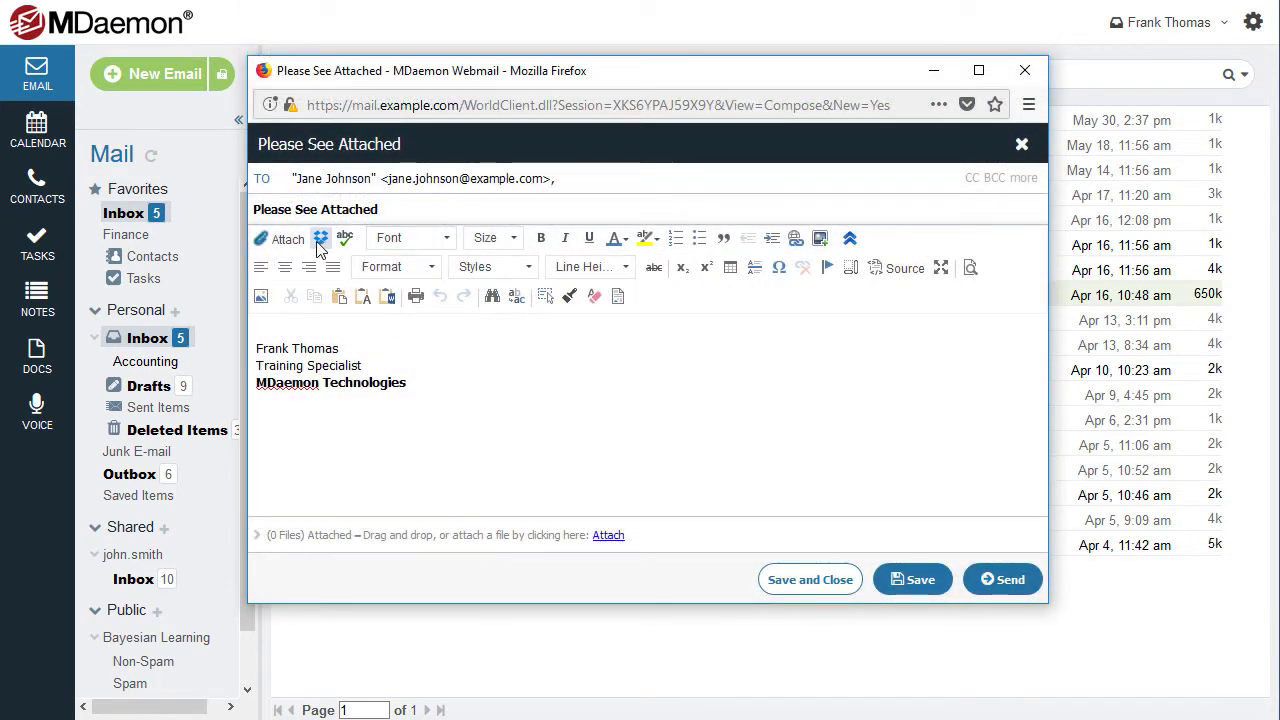
{"action": "left_click", "coordinate": [320, 238]}
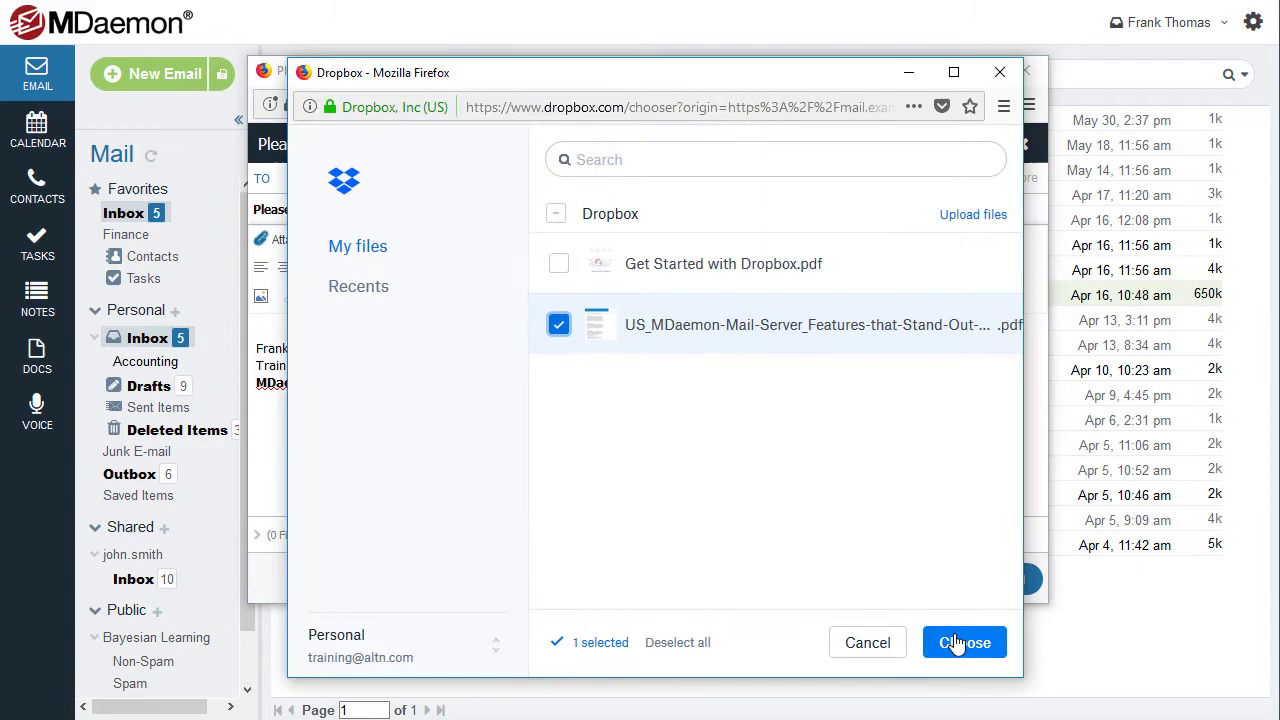
{"action": "left_click", "coordinate": [963, 642]}
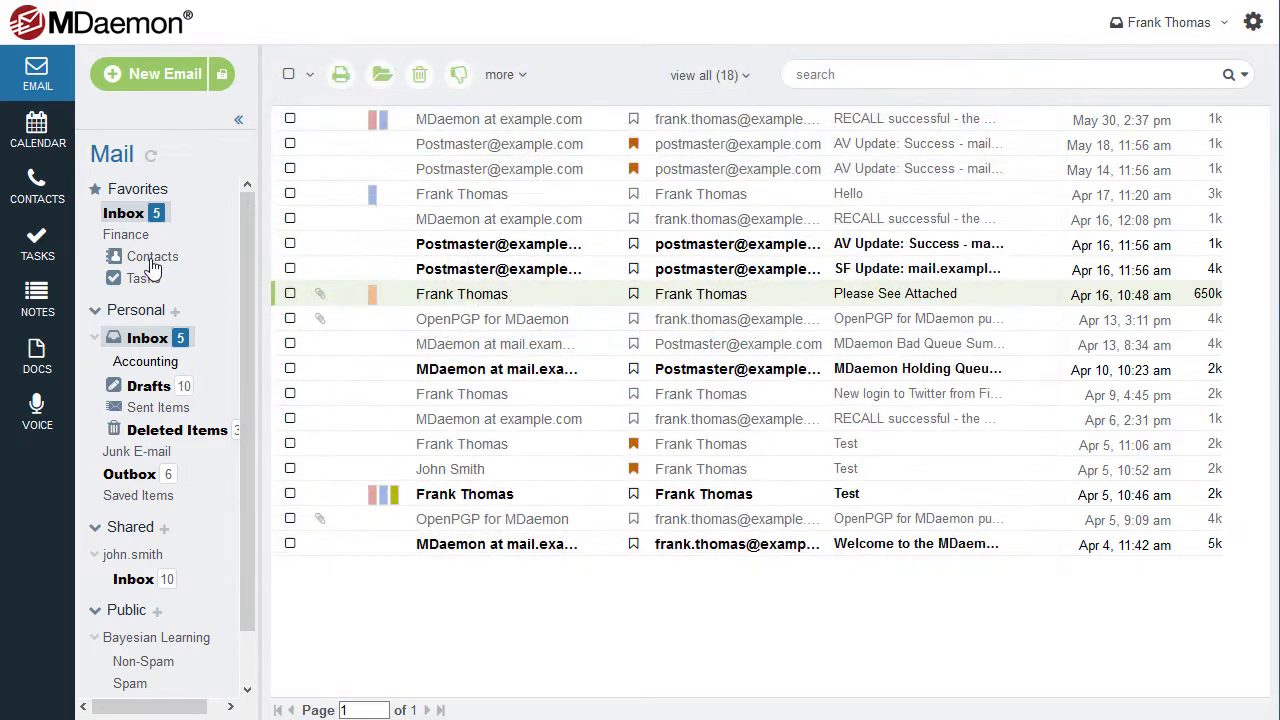
Step: Share the Accounting folder with a contact chosen from Contacts, granting Editor permission
{"action": "right_click", "coordinate": [128, 236]}
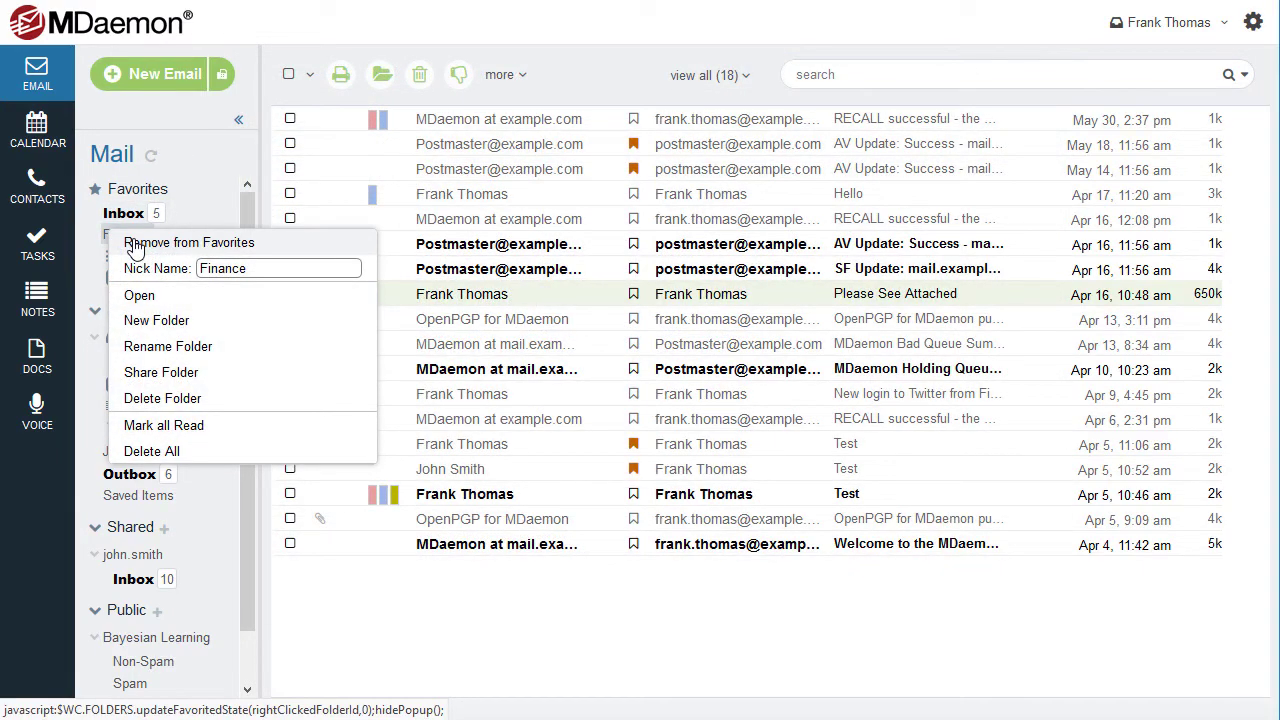
{"action": "left_click", "coordinate": [170, 372]}
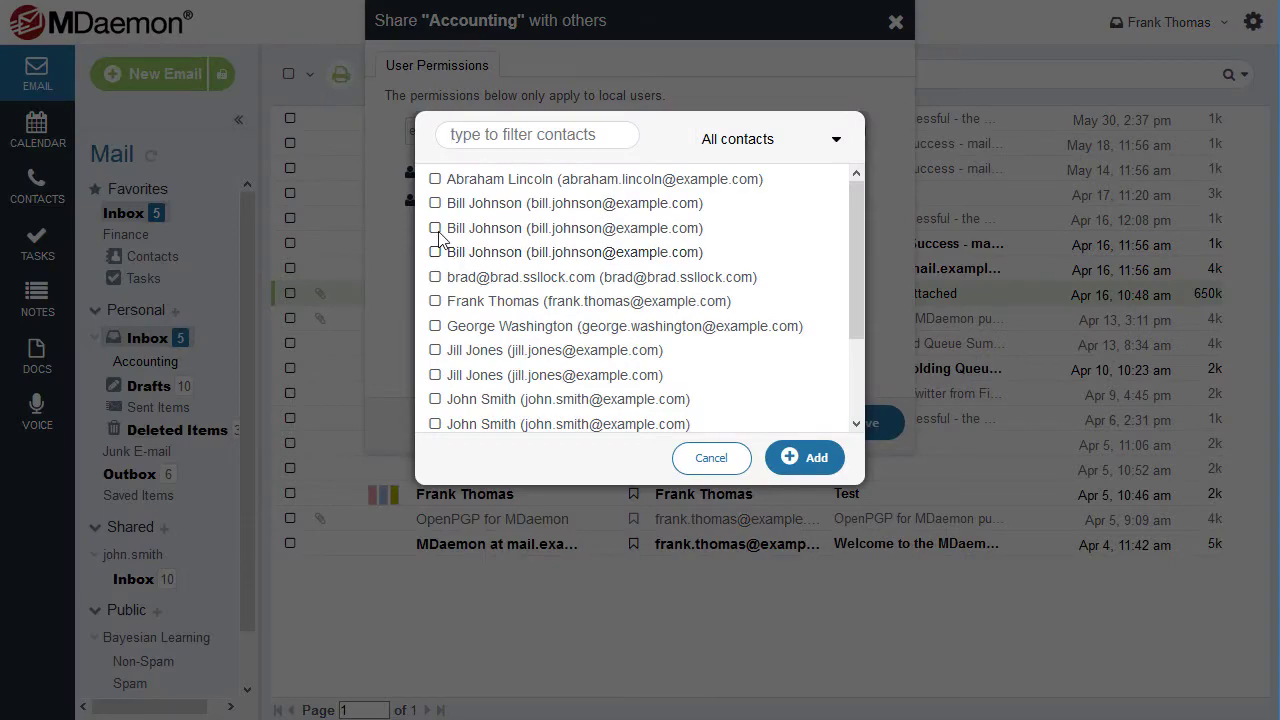
{"action": "left_click", "coordinate": [435, 228]}
{"action": "left_click", "coordinate": [806, 458]}
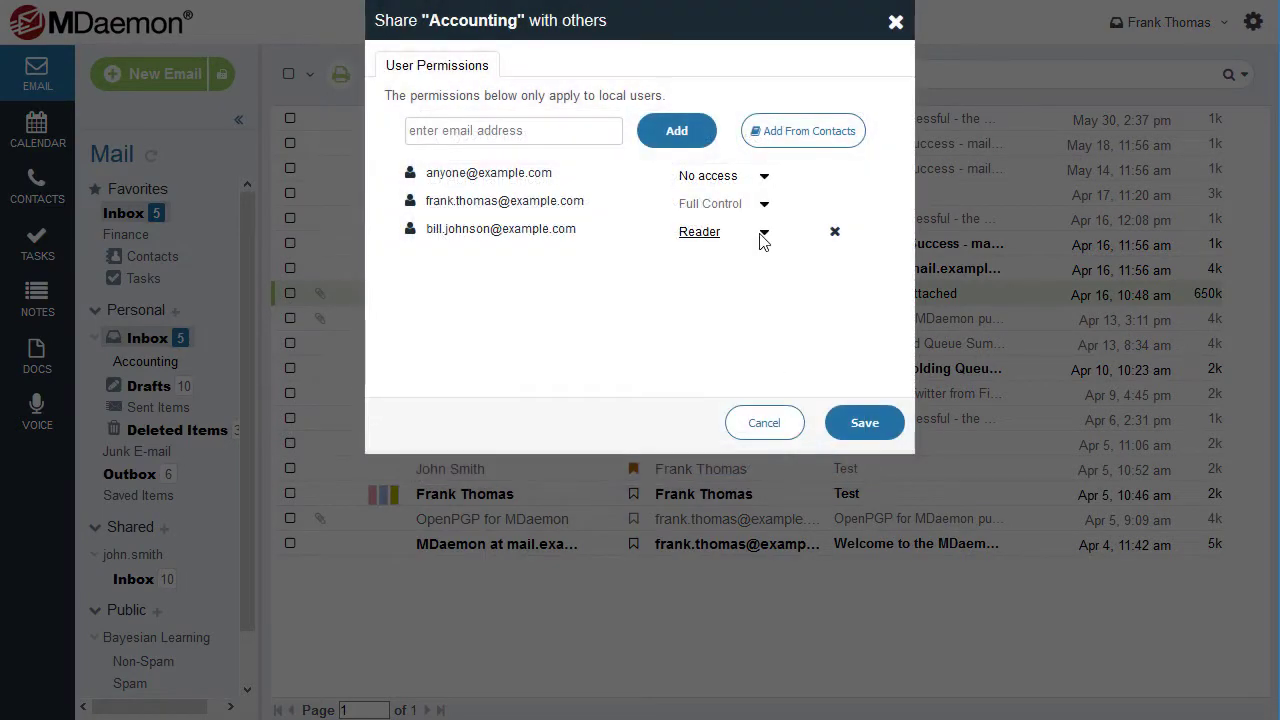
{"action": "left_click", "coordinate": [763, 233]}
{"action": "left_click", "coordinate": [727, 305]}
{"action": "left_click", "coordinate": [864, 422]}
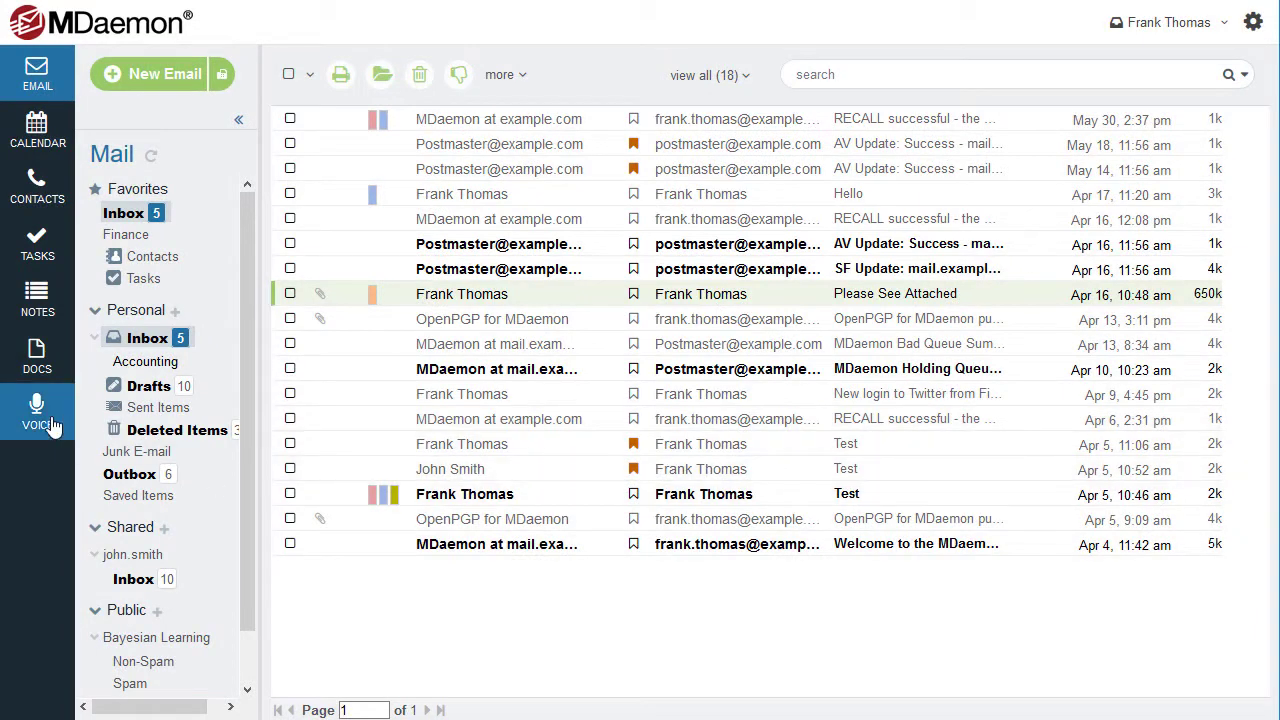
Step: Record a short voice clip and attach it as Track1.mp3 to a new email
{"action": "left_click", "coordinate": [53, 427]}
{"action": "left_click", "coordinate": [536, 266]}
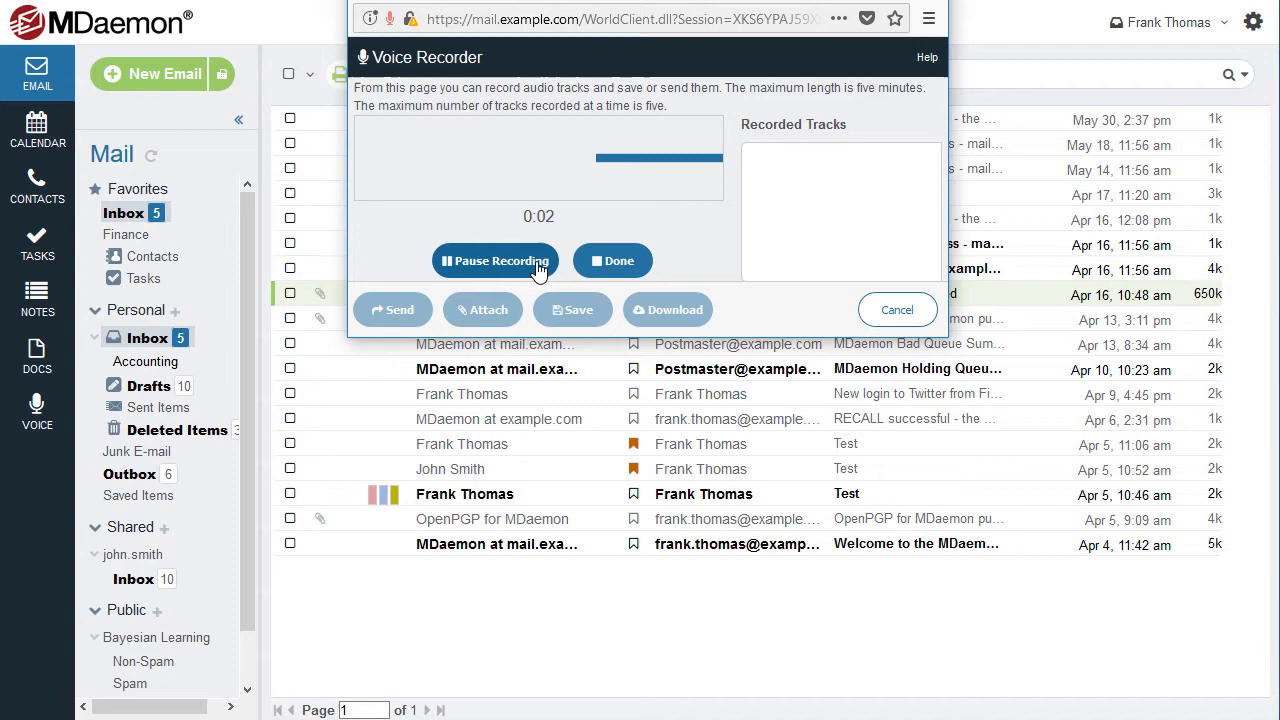
{"action": "left_click", "coordinate": [613, 262]}
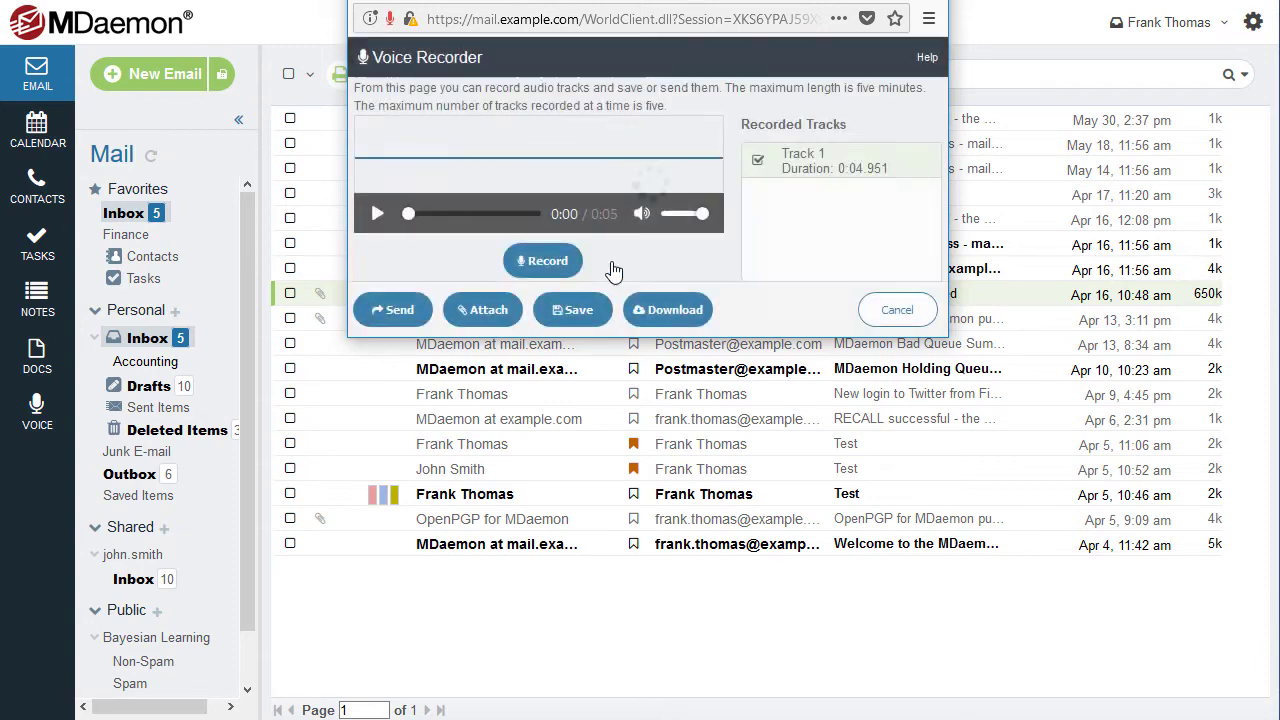
{"action": "left_click", "coordinate": [488, 311]}
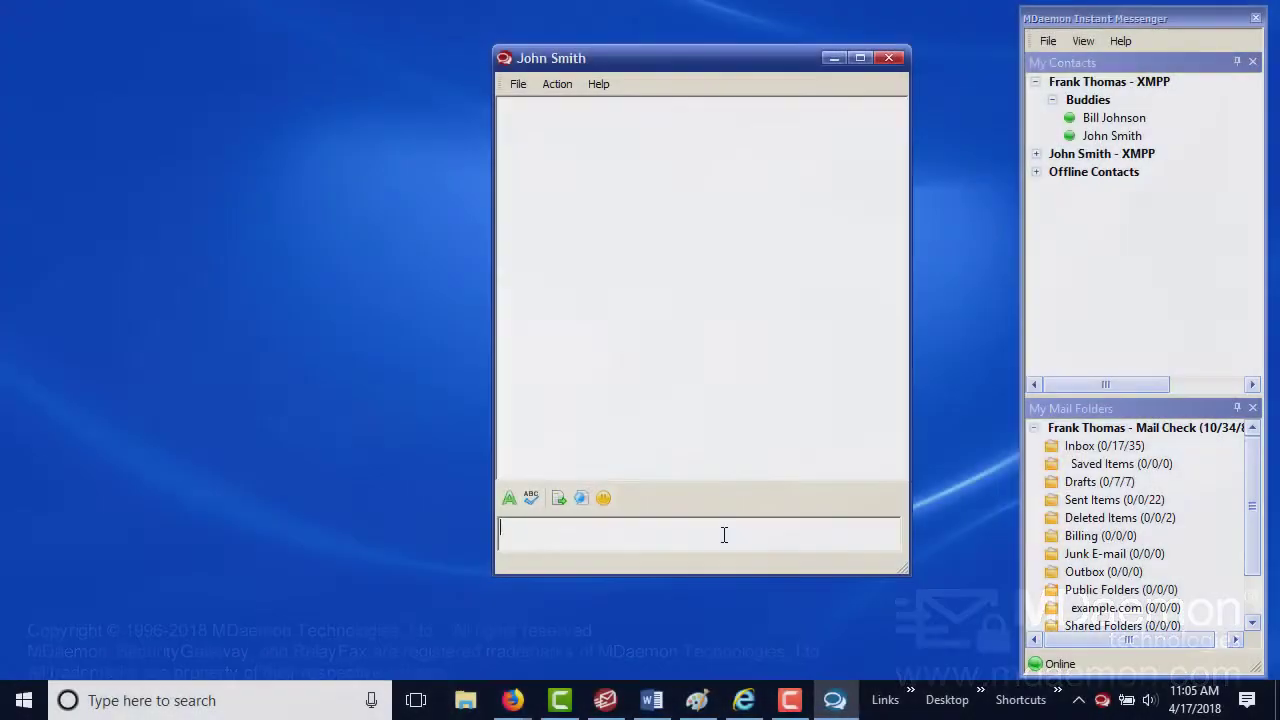
Step: Send a chat message to a contact and move a contact into the Management group
{"action": "type", "text": "Hel"}
{"action": "left_click", "coordinate": [557, 84]}
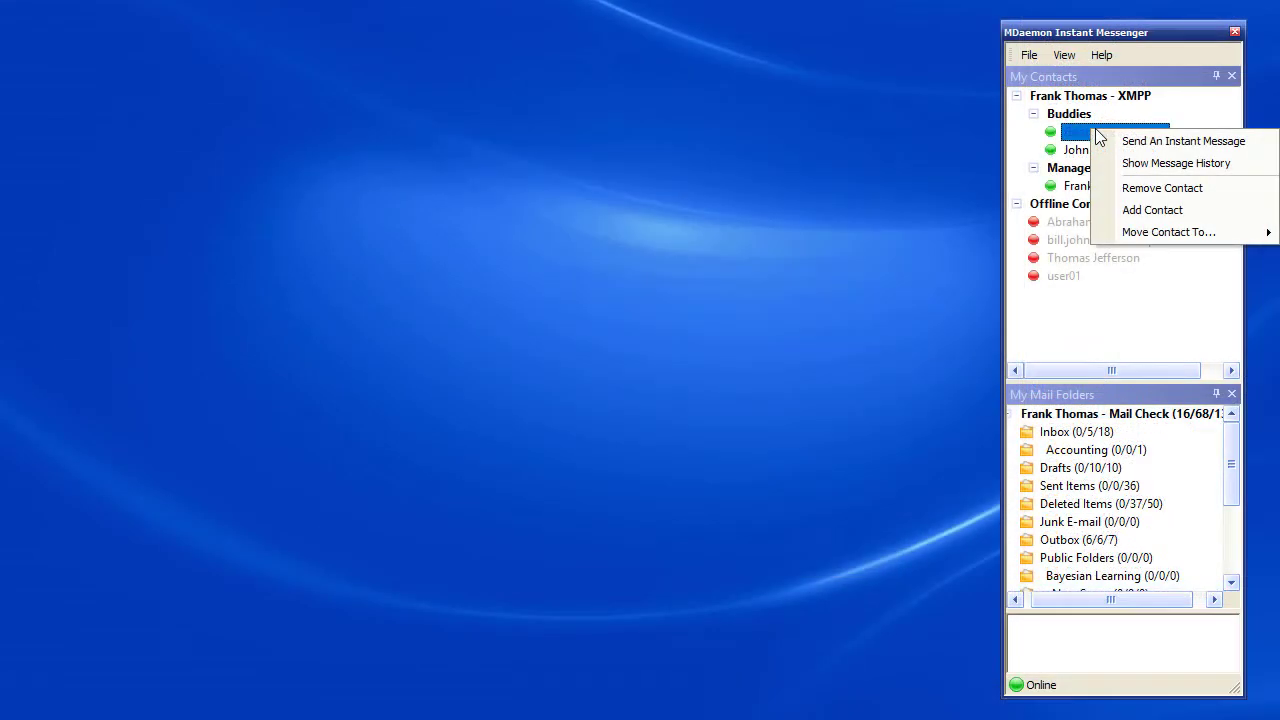
{"action": "left_click", "coordinate": [1025, 256]}
{"action": "right_click", "coordinate": [1078, 96]}
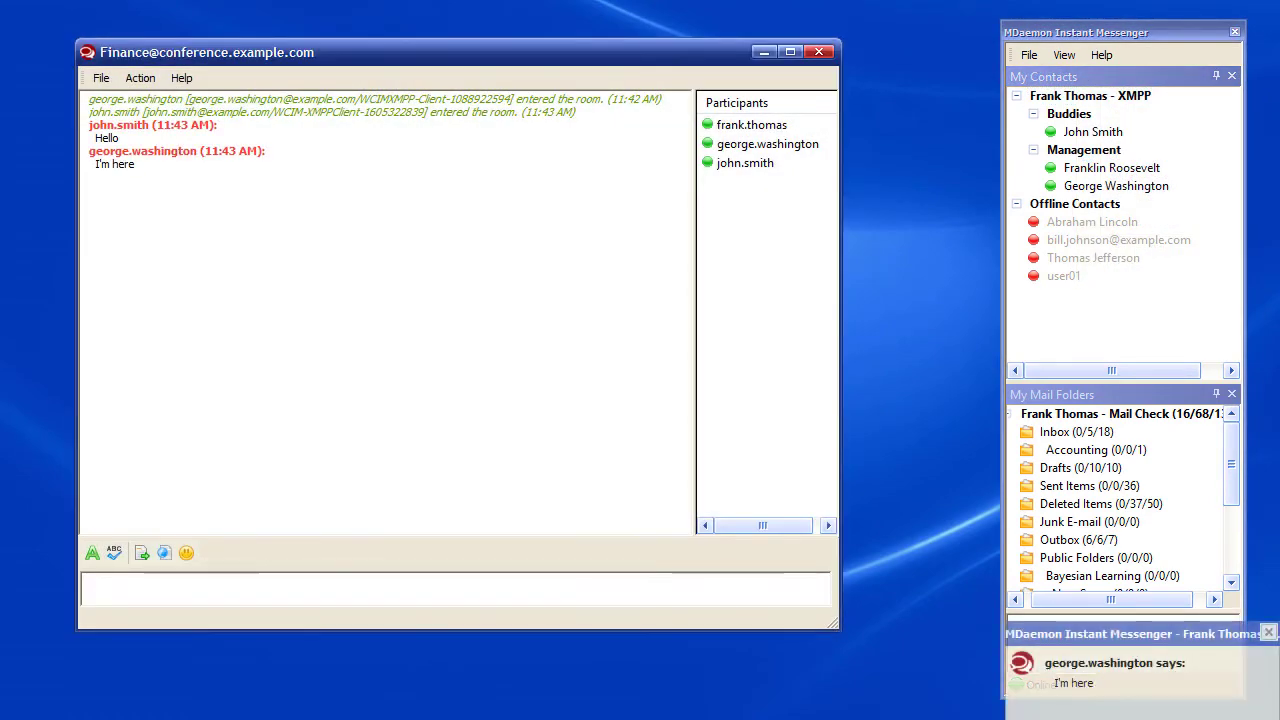
Step: Post 'Hello all' in the Finance room, then open the Inbox from the new-mail alert
{"action": "left_click", "coordinate": [213, 597]}
{"action": "type", "text": "Hell"}
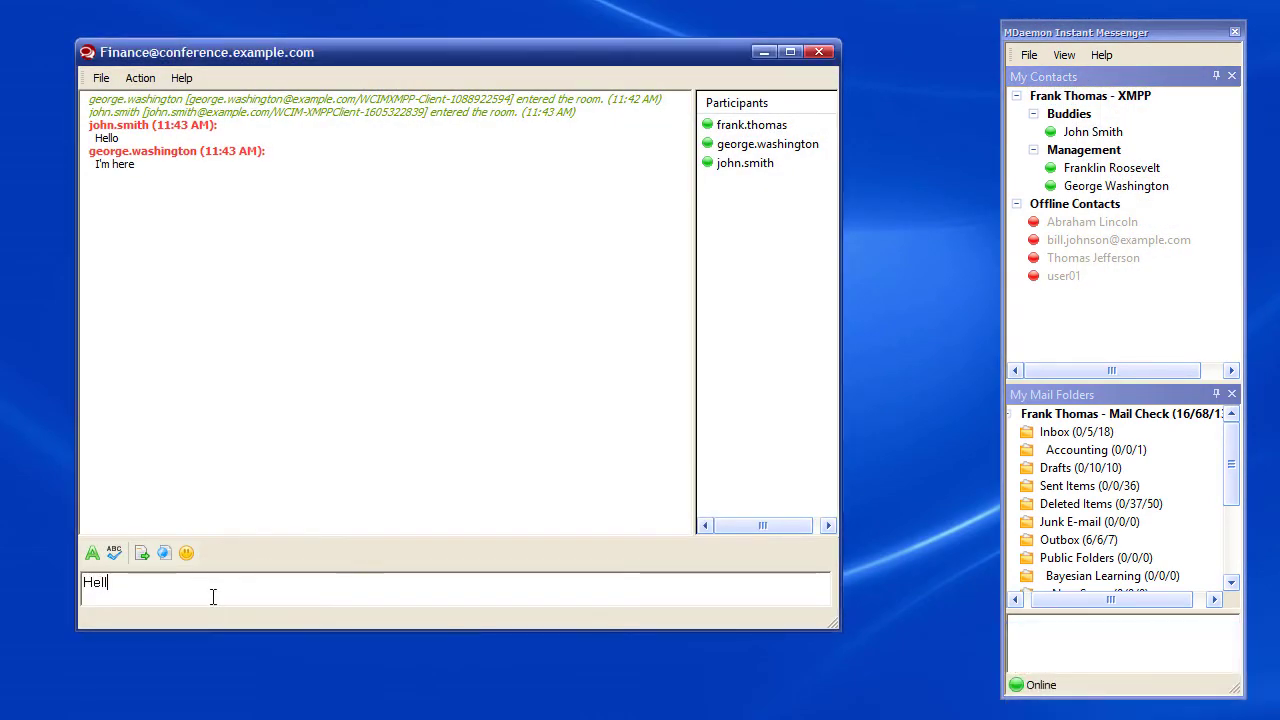
{"action": "type", "text": "o all"}
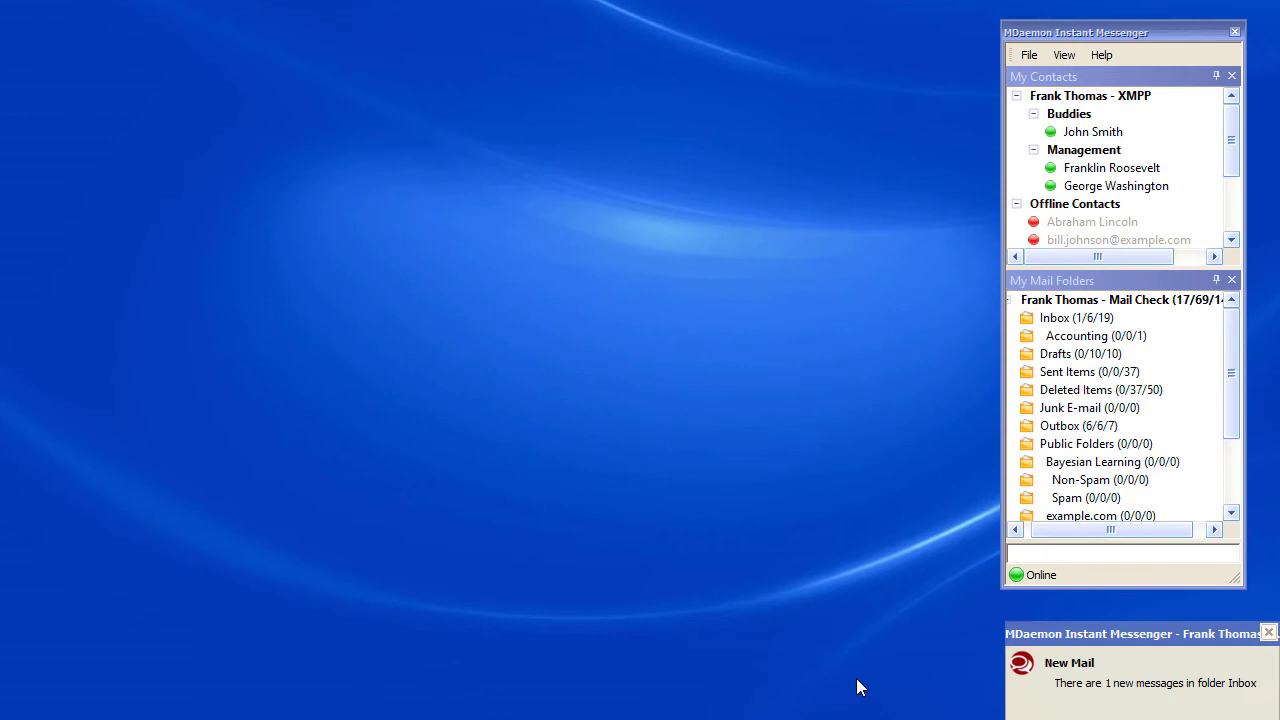
{"action": "left_click", "coordinate": [1046, 693]}
{"action": "double_click", "coordinate": [1081, 320]}
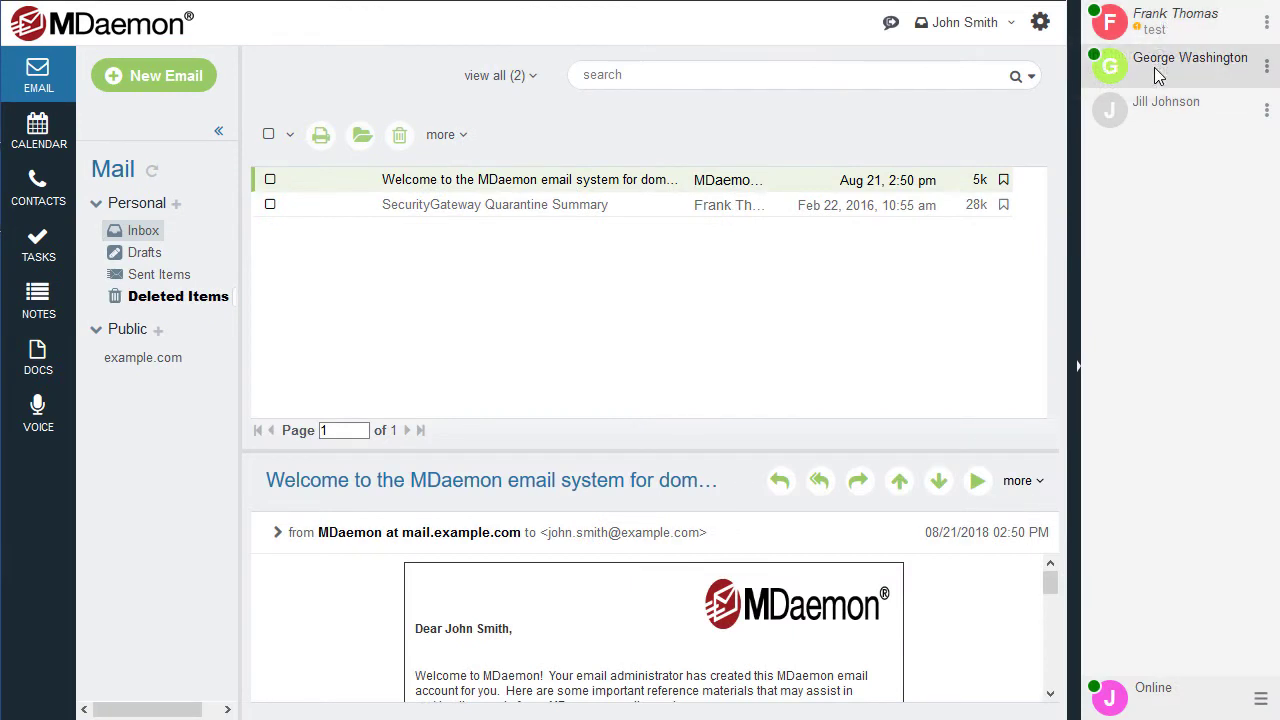
Step: Chat with a contact from the chat bar, sending the question and replying 'Me, too!'
{"action": "left_click", "coordinate": [1157, 76]}
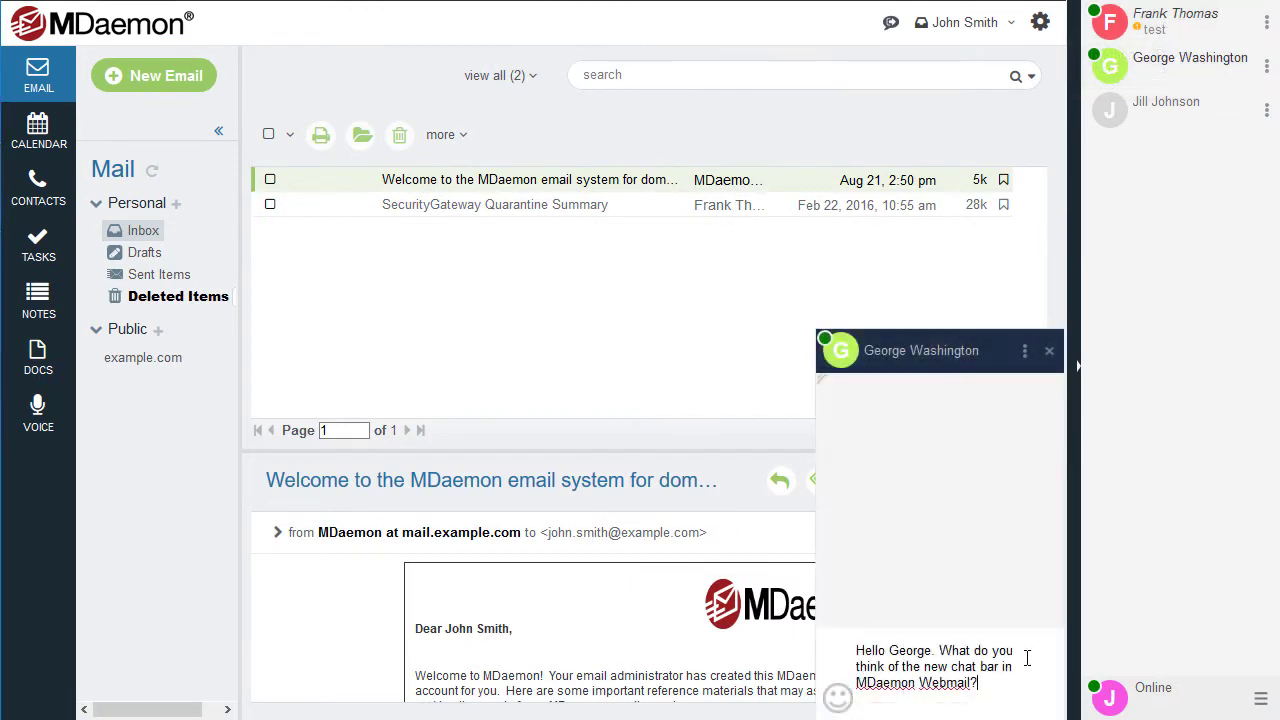
{"action": "key", "text": "Return"}
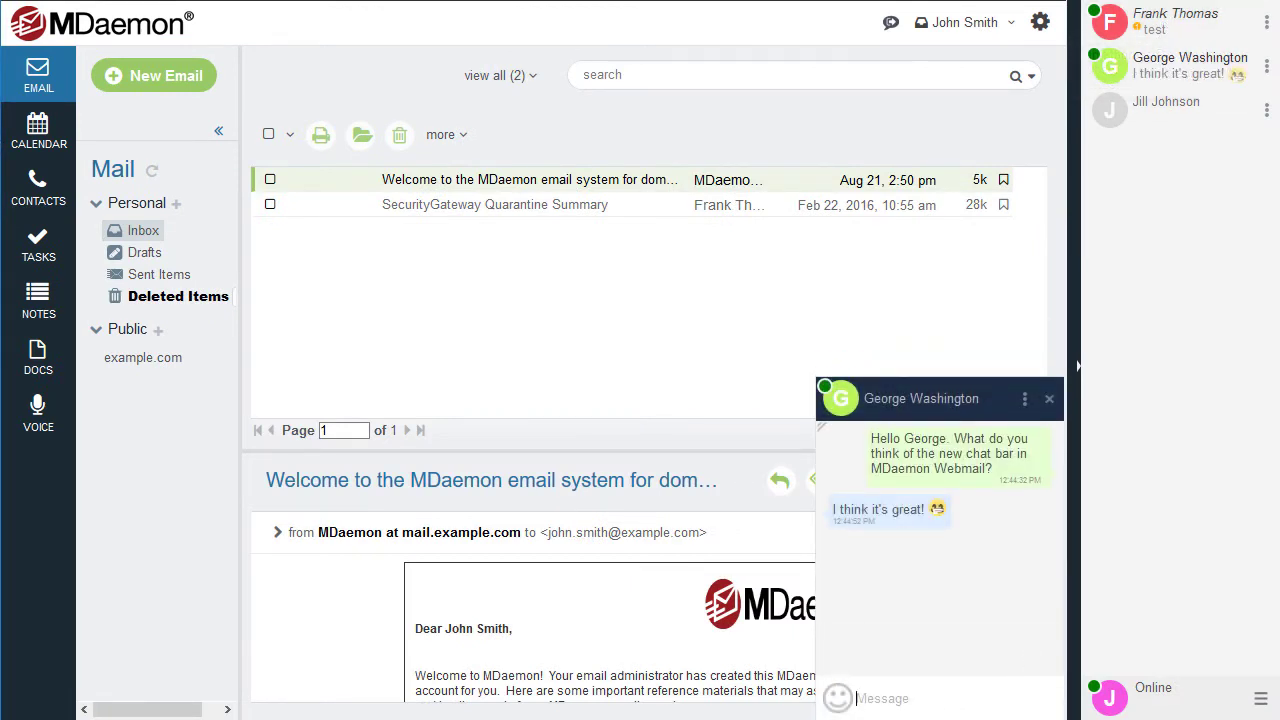
{"action": "type", "text": "Me, too!"}
{"action": "key", "text": "Return"}
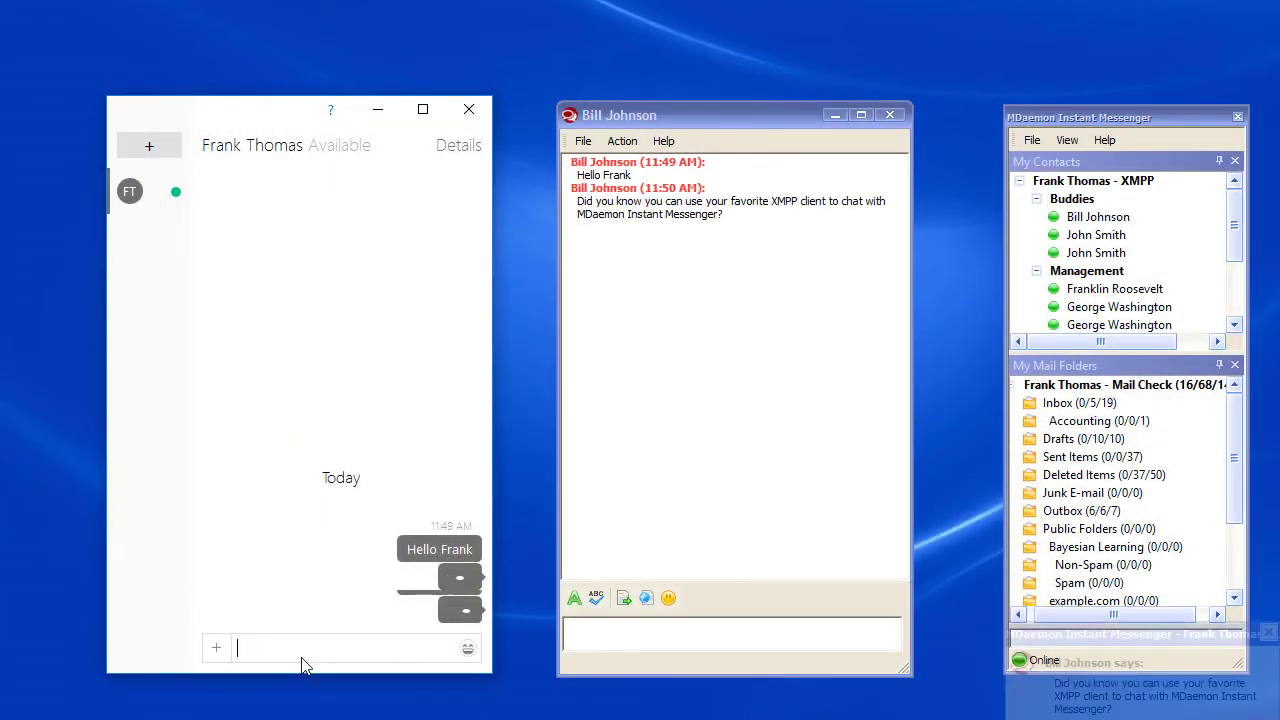
Step: Answer the contact's XMPP question with 'Yes. It's very useful!'
{"action": "left_click", "coordinate": [684, 628]}
{"action": "type", "text": "Yes."}
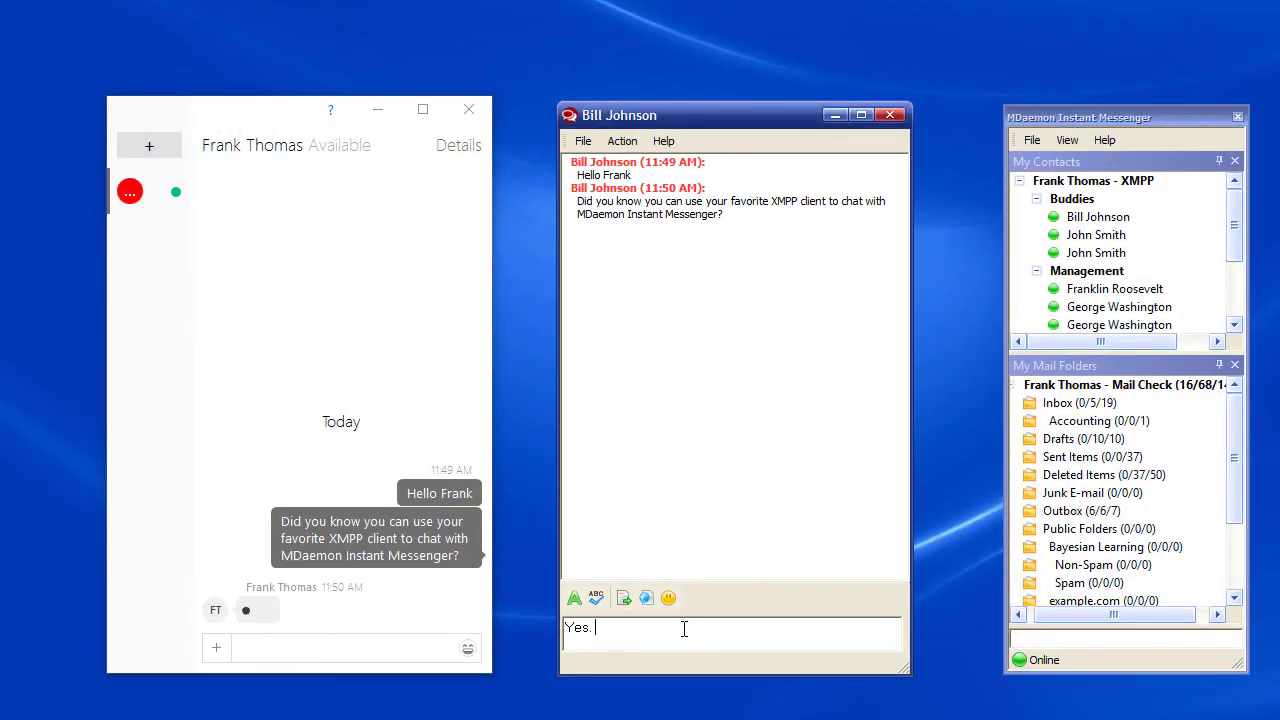
{"action": "type", "text": " It's very useful!"}
{"action": "key", "text": "Return"}
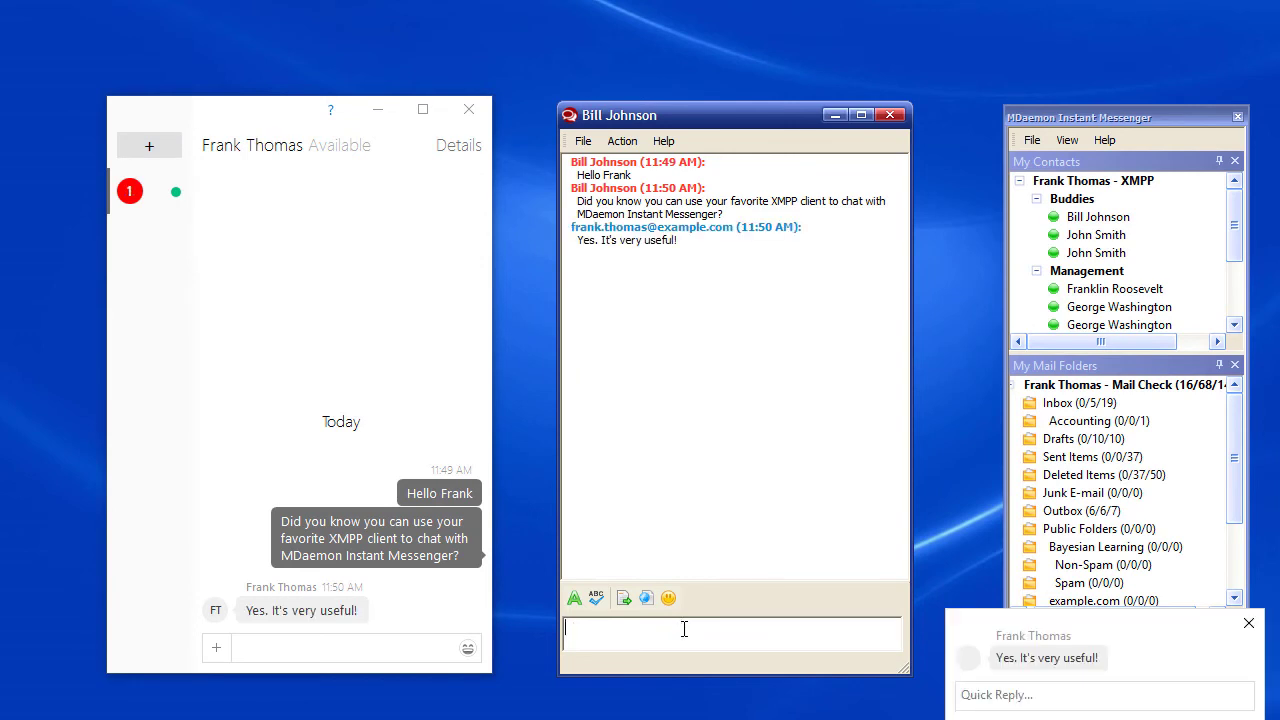
Step: Reply 'Agreed!' from the other XMPP client and return to the messenger chat
{"action": "left_click", "coordinate": [372, 648]}
{"action": "type", "text": "Agreed!"}
{"action": "key", "text": "Return"}
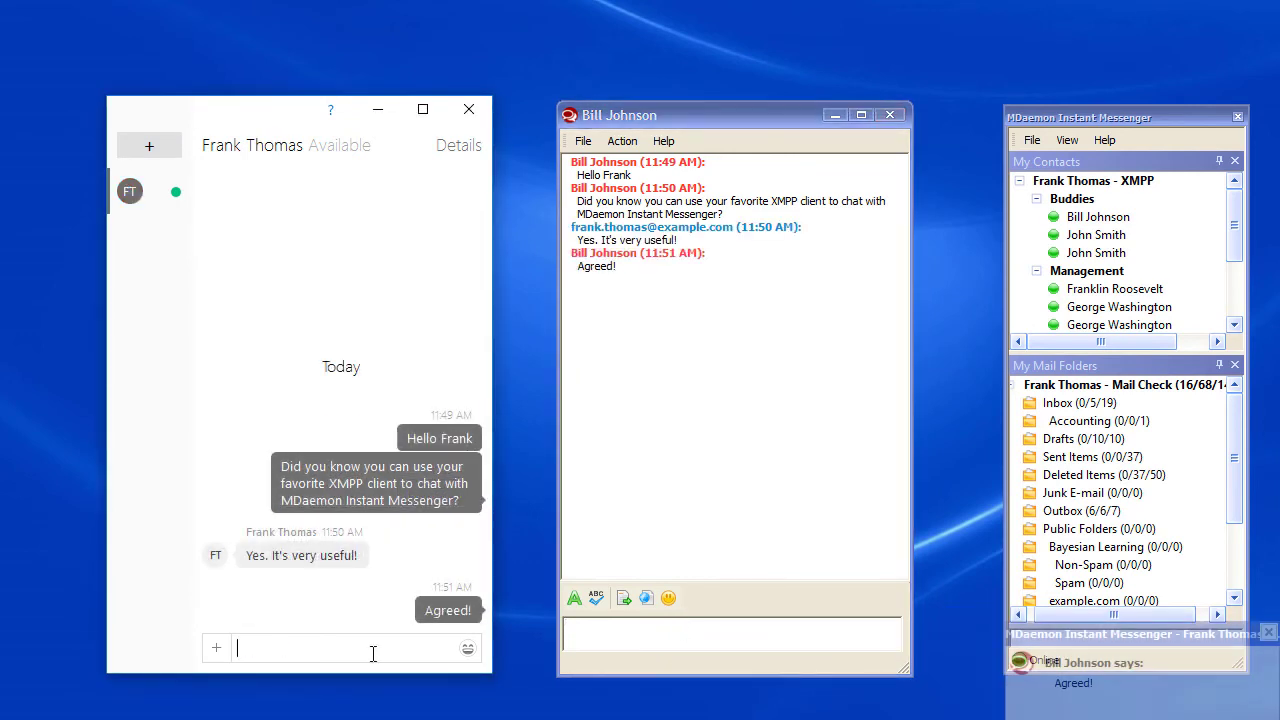
{"action": "left_click", "coordinate": [607, 641]}
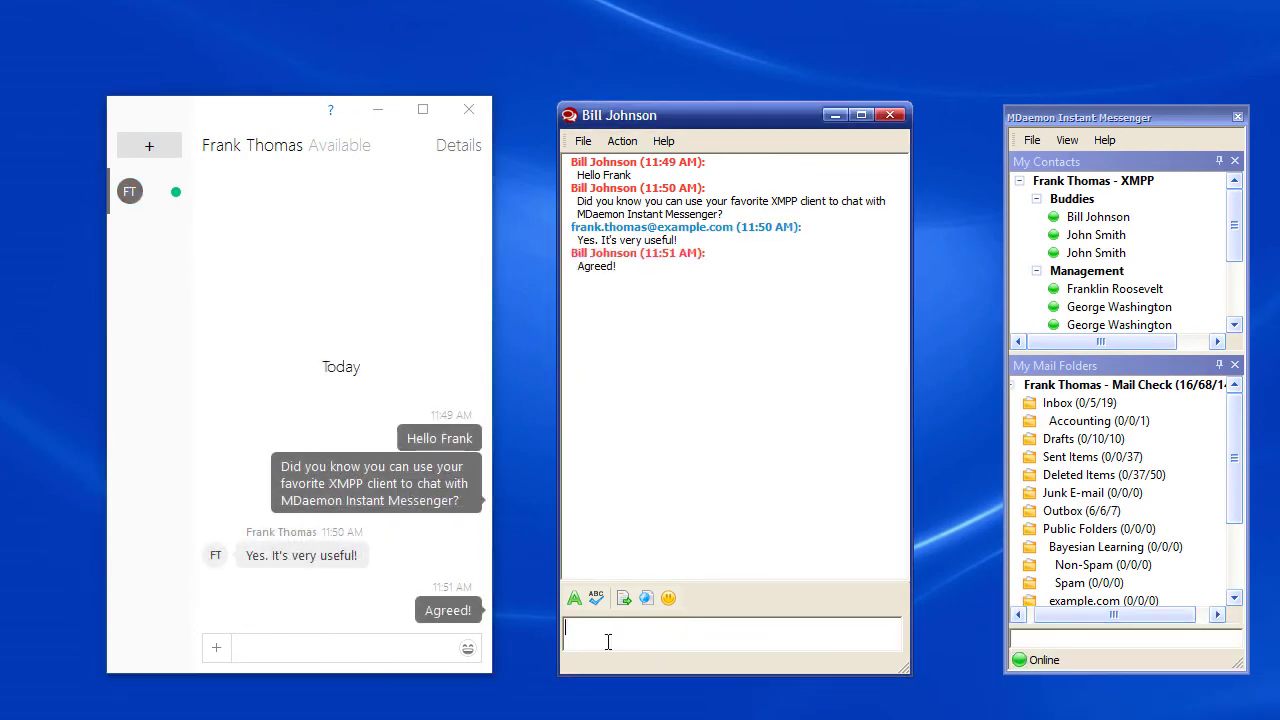